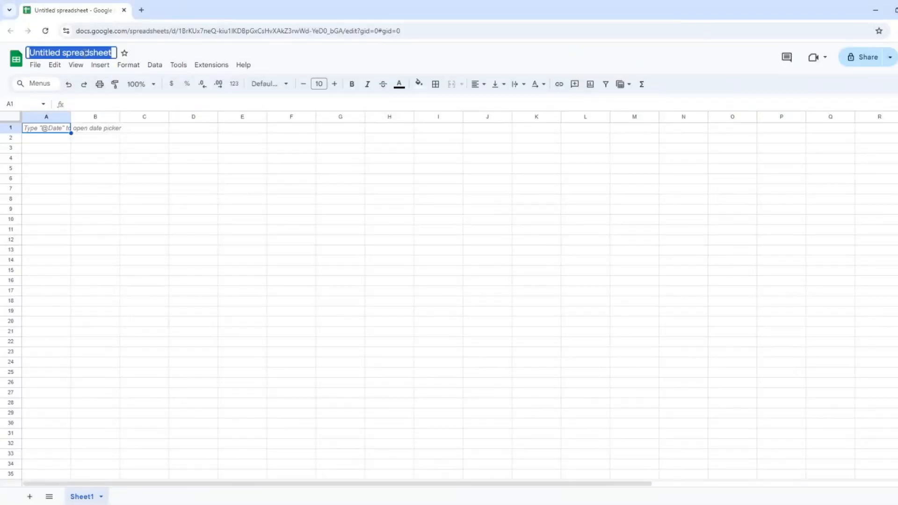
# Name the spreadsheet Loan Amortization Schedule.
pyautogui.write('Loan Amortization')
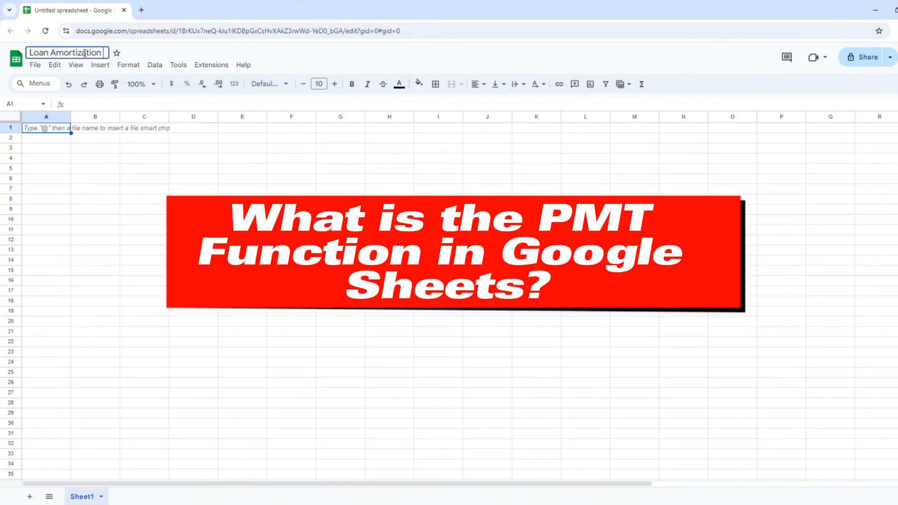
pyautogui.write(' Schedule')
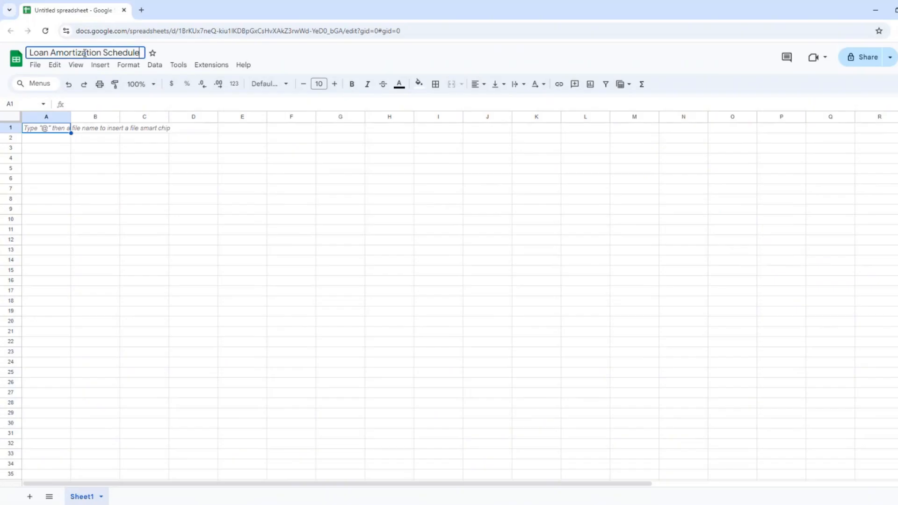
pyautogui.click(44, 133)
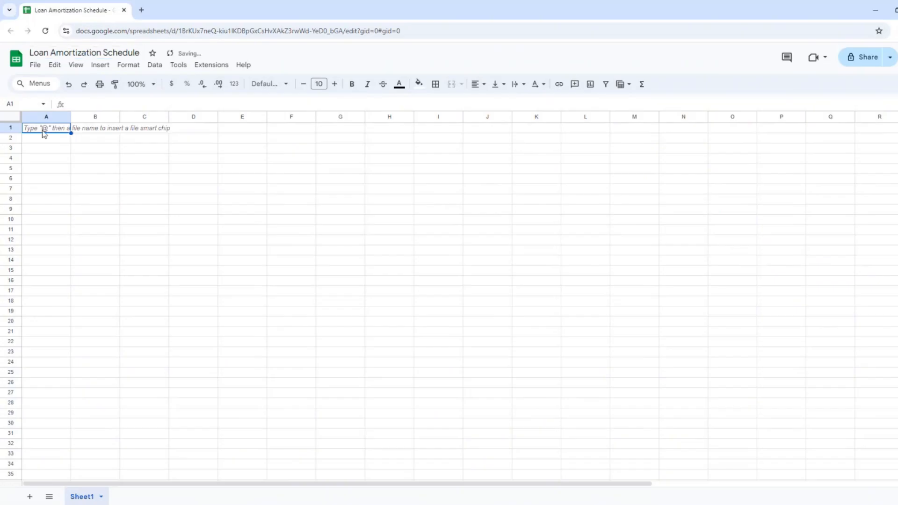
# Enter the row labels Amount Financed, Interest Rate and Months in cells A1 to A3.
pyautogui.write('Amount Fi')
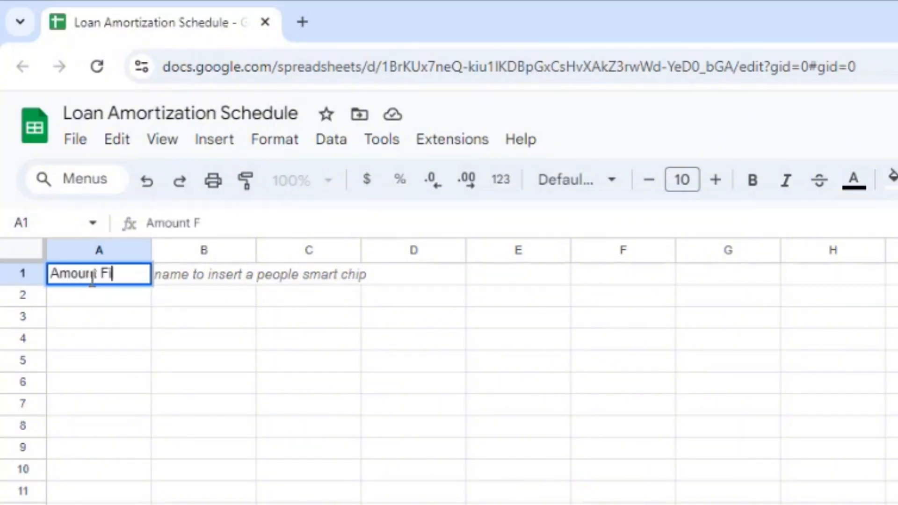
pyautogui.write('nanced')
pyautogui.press('Return')
pyautogui.write('In')
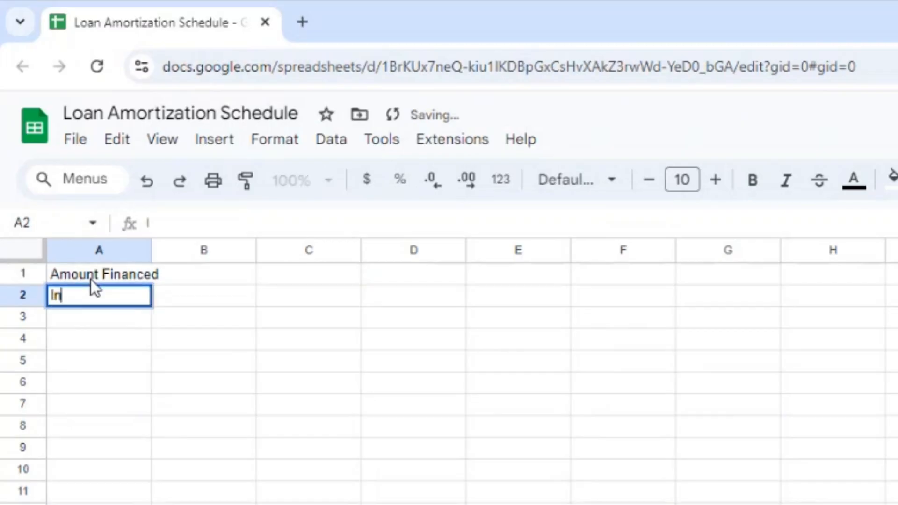
pyautogui.write('terest Rate')
pyautogui.press('Return')
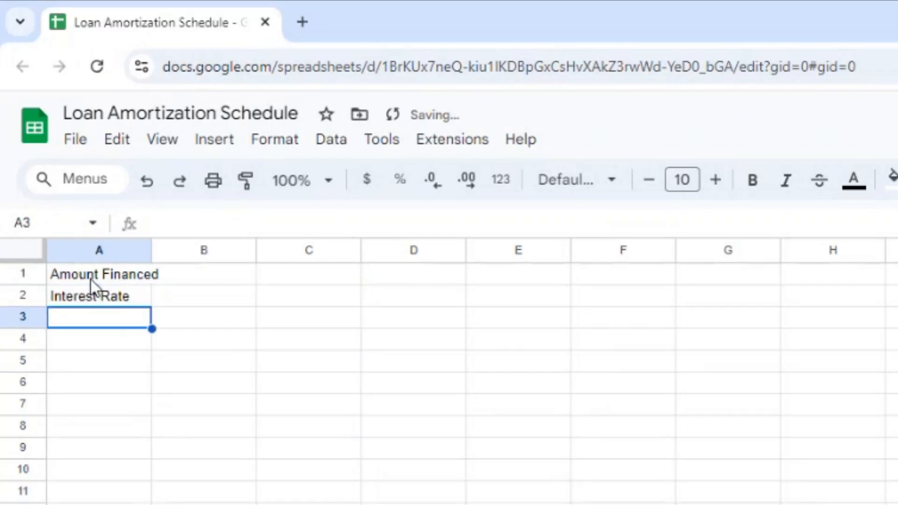
pyautogui.write('Months')
pyautogui.press('Up')
# Fill in the loan values beside their labels: 150000 in B1, 0.07 in B2 and 360 in B3.
pyautogui.press('Up')
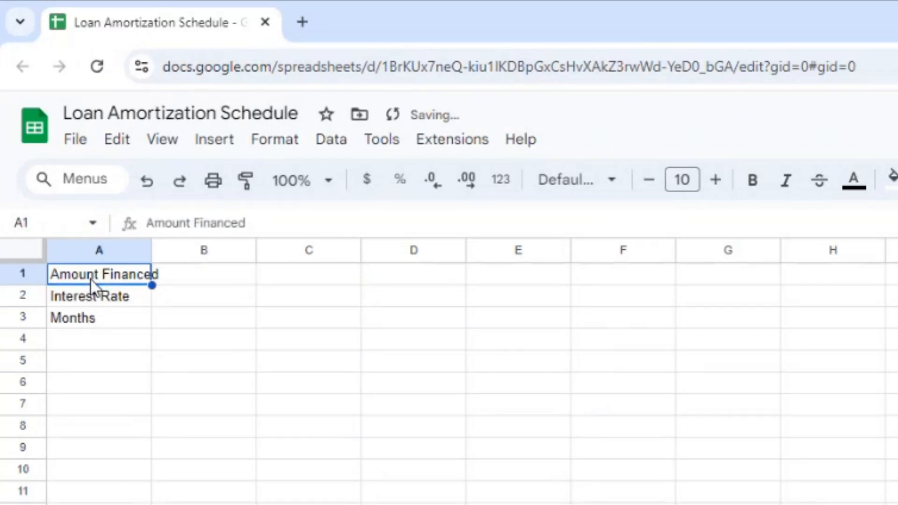
pyautogui.press('Right')
pyautogui.write('150000')
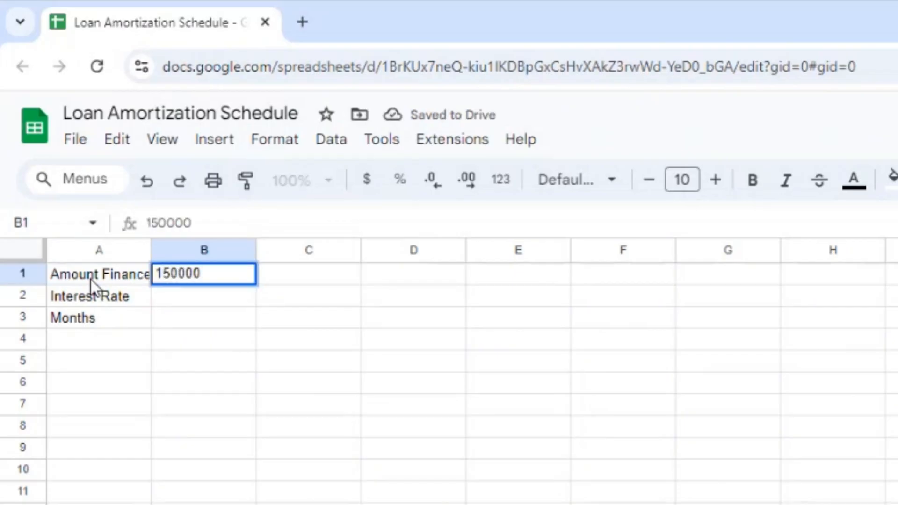
pyautogui.press('Return')
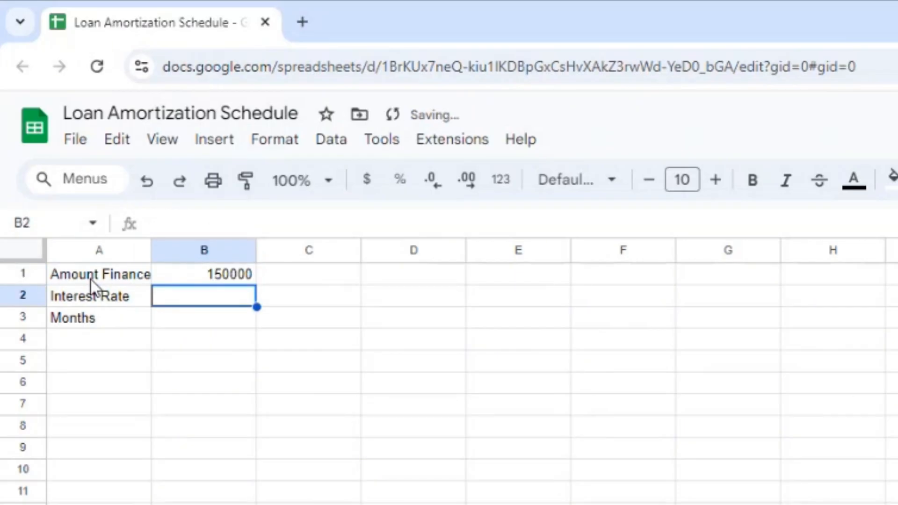
pyautogui.write('0.07')
pyautogui.press('Return')
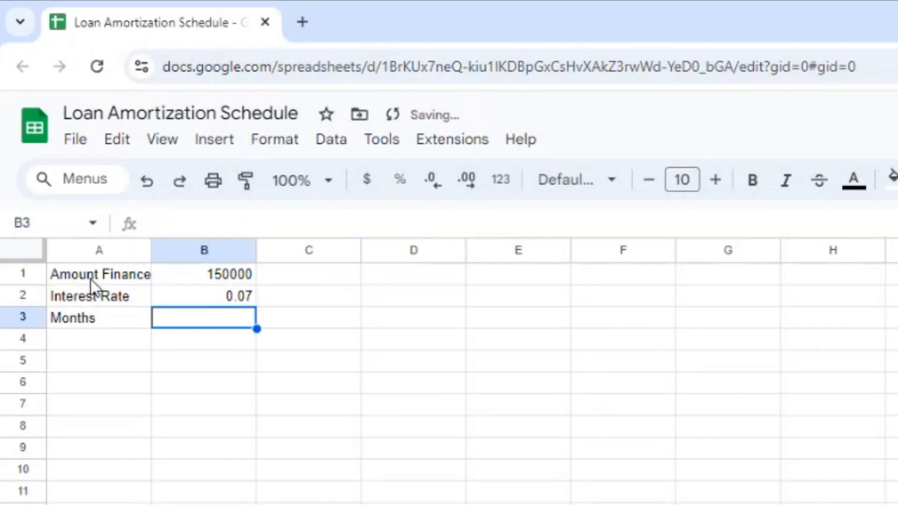
pyautogui.write('360')
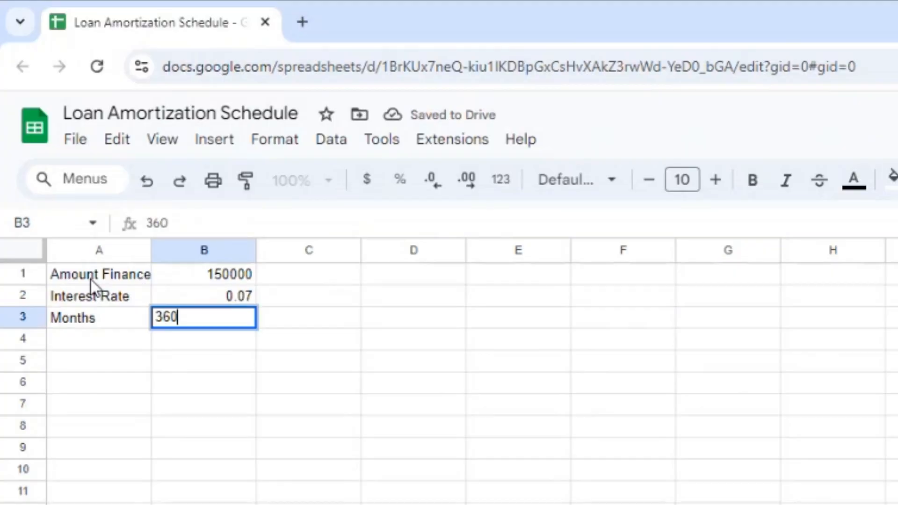
pyautogui.press('Return')
# Format the amount financed in B1 as Currency and the interest rate in B2 as Percent.
pyautogui.click(218, 281)
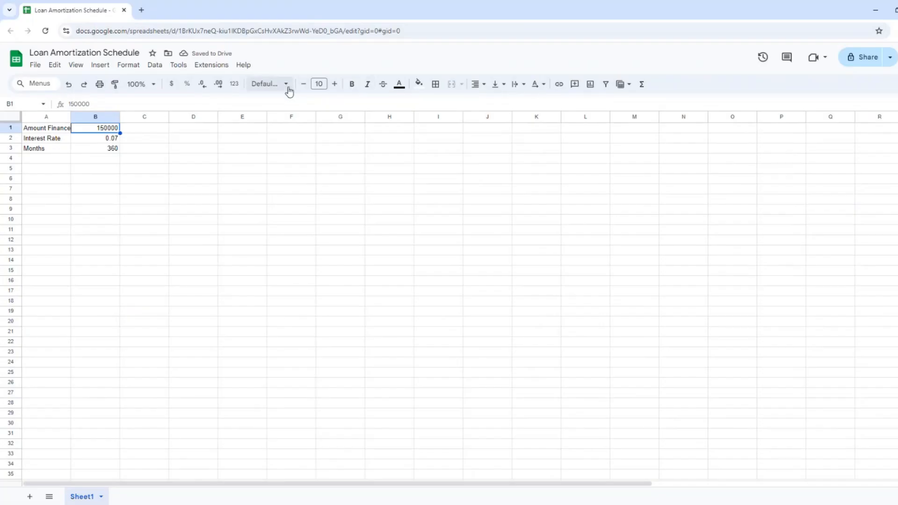
pyautogui.click(235, 85)
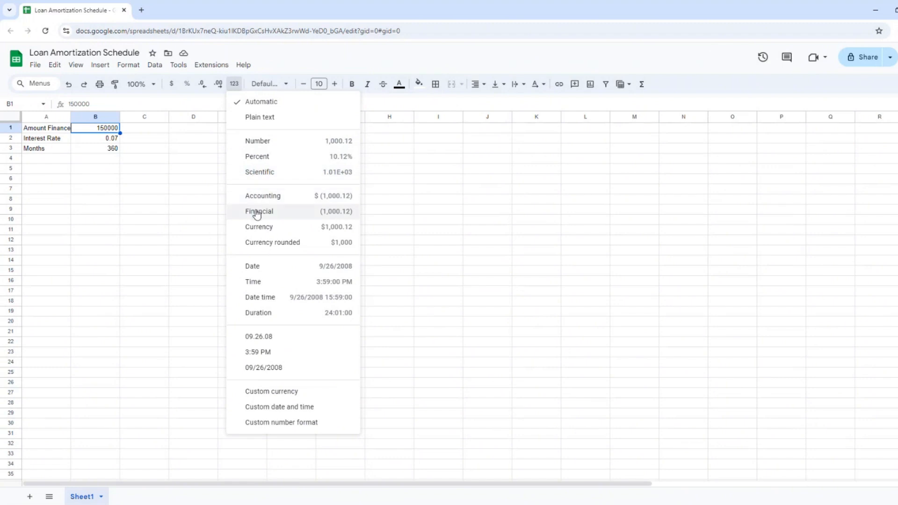
pyautogui.click(257, 226)
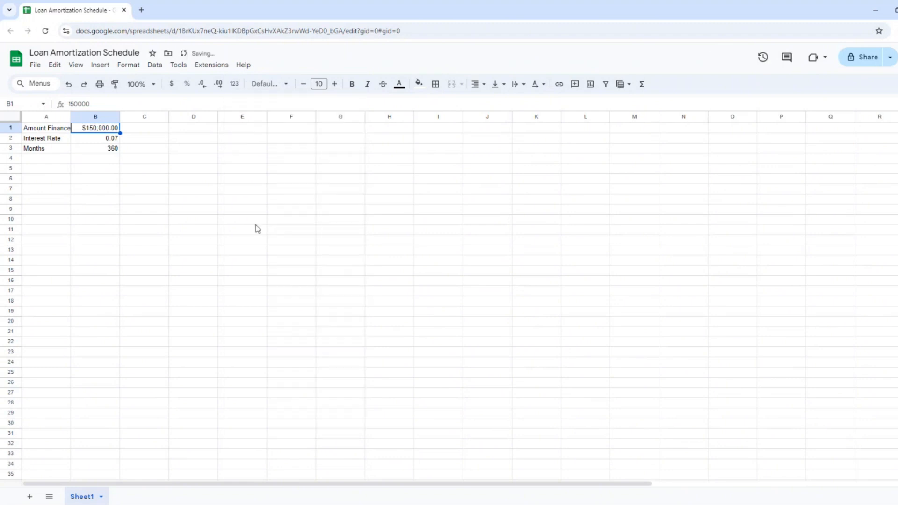
pyautogui.click(105, 143)
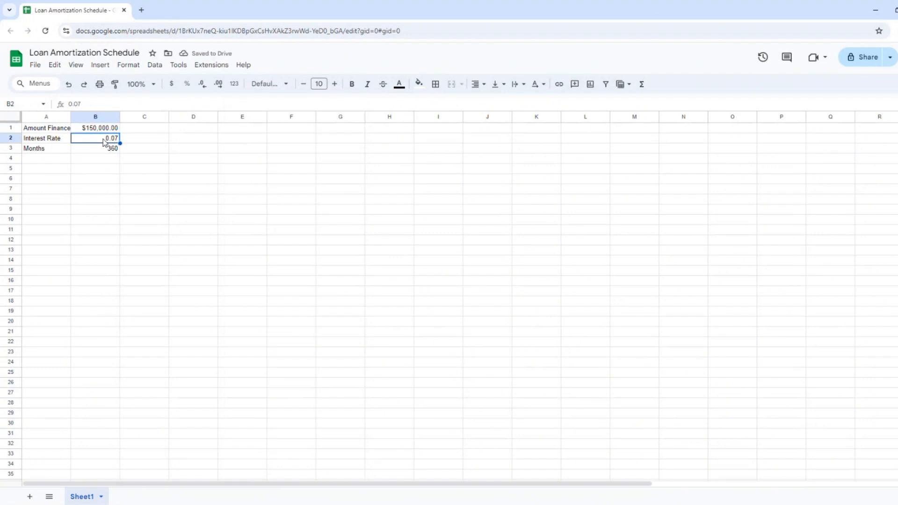
pyautogui.click(235, 88)
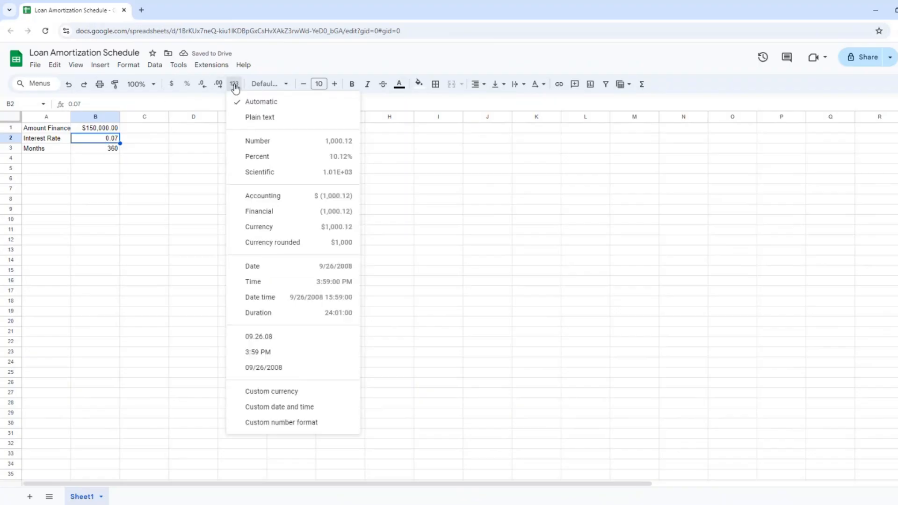
pyautogui.click(254, 157)
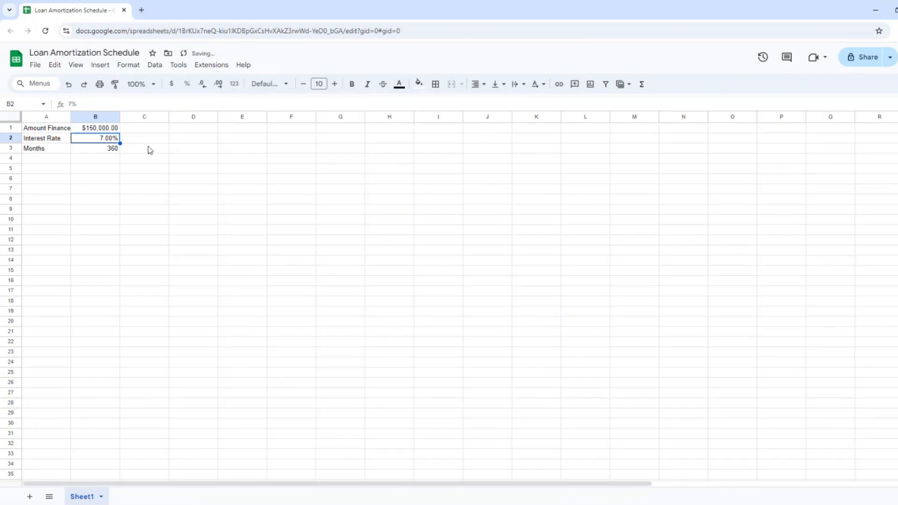
# Calculate the monthly loan payment as a positive amount in B4 with the formula =-pmt(b2/12,B3,B1).
pyautogui.click(110, 148)
pyautogui.press('Down')
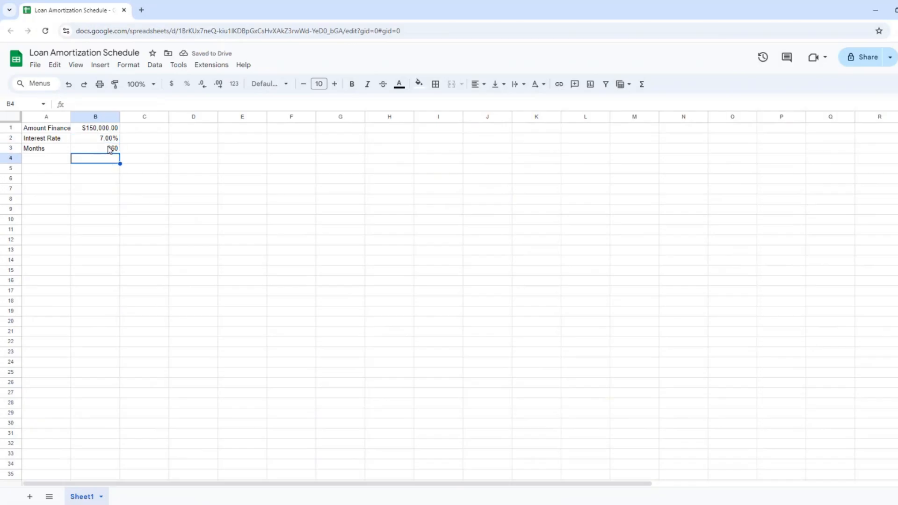
pyautogui.write('=pmt(')
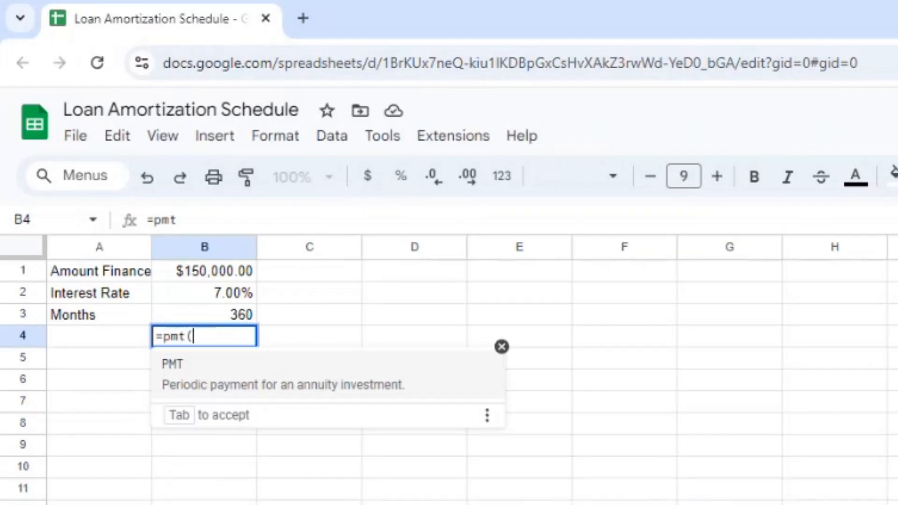
pyautogui.write('b2')
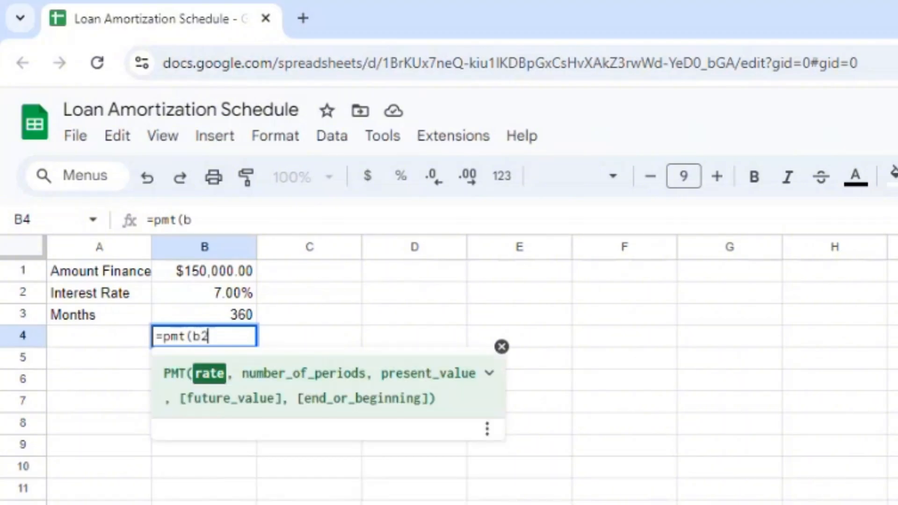
pyautogui.write('/12')
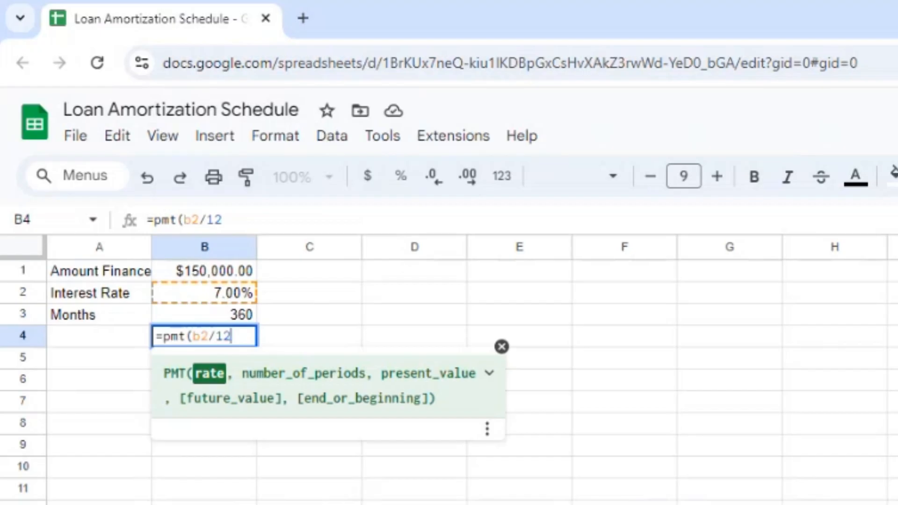
pyautogui.write(',')
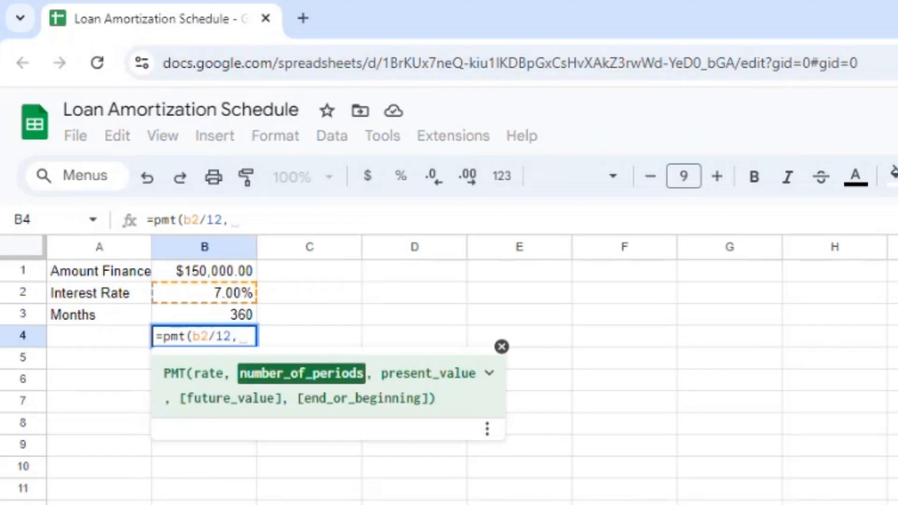
pyautogui.click(228, 322)
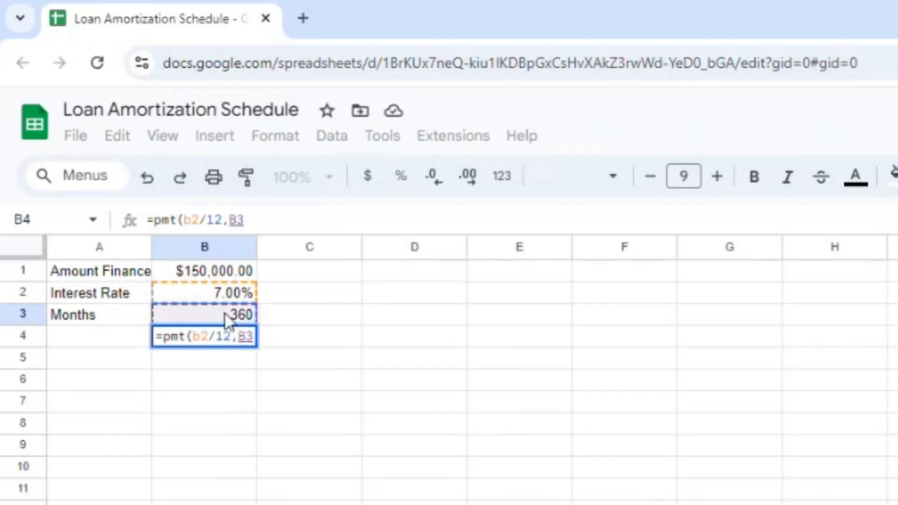
pyautogui.write(',')
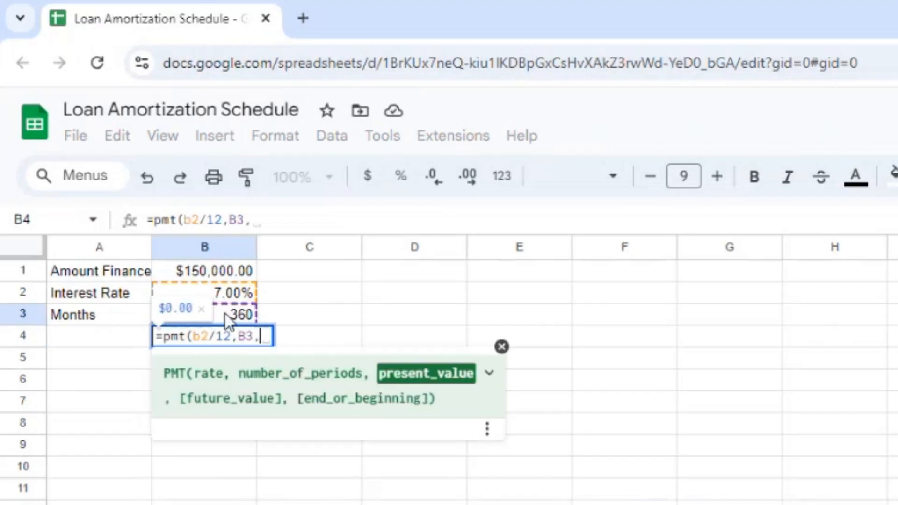
pyautogui.click(224, 279)
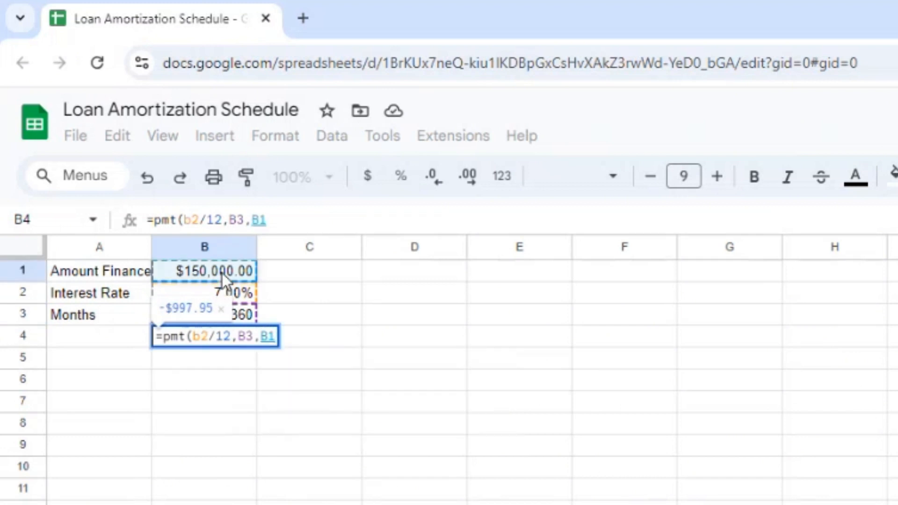
pyautogui.write(')')
pyautogui.click(164, 337)
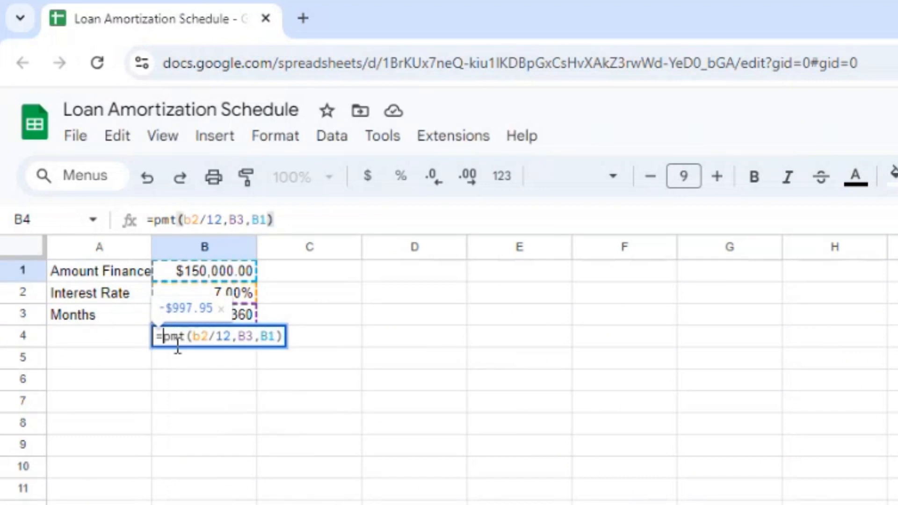
pyautogui.write('-')
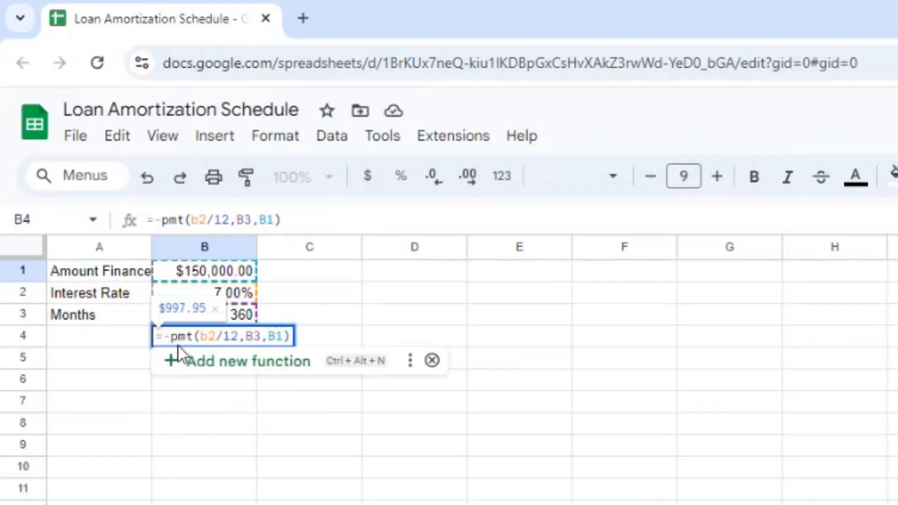
pyautogui.press('Return')
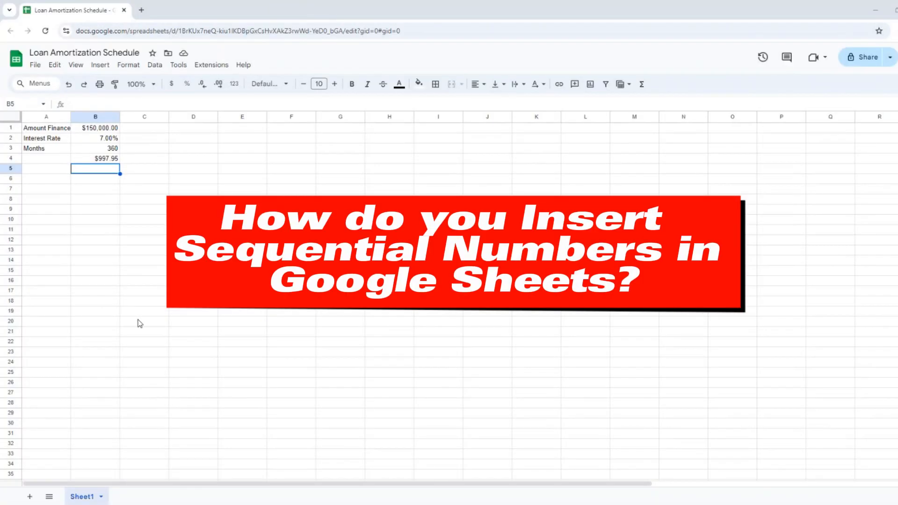
# Label cell A4 Monthly Payment and fit column A's width to its contents.
pyautogui.click(47, 159)
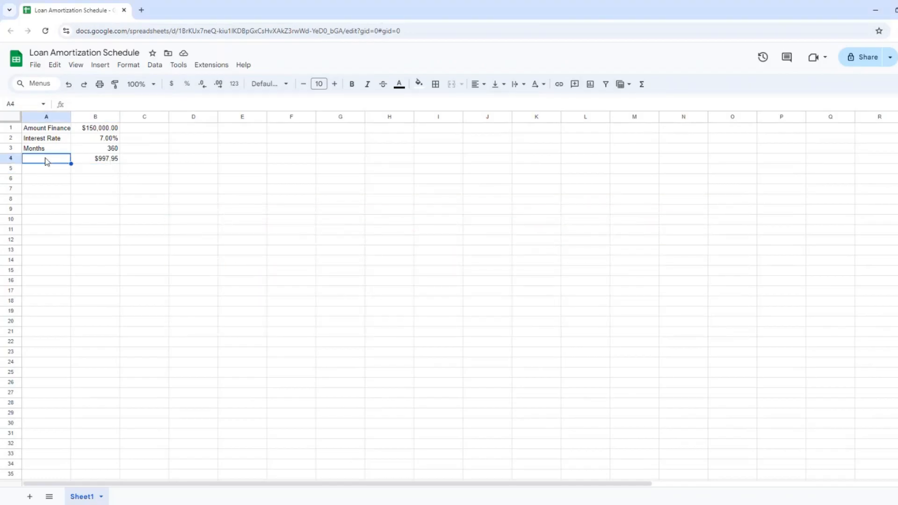
pyautogui.write('Monthly P')
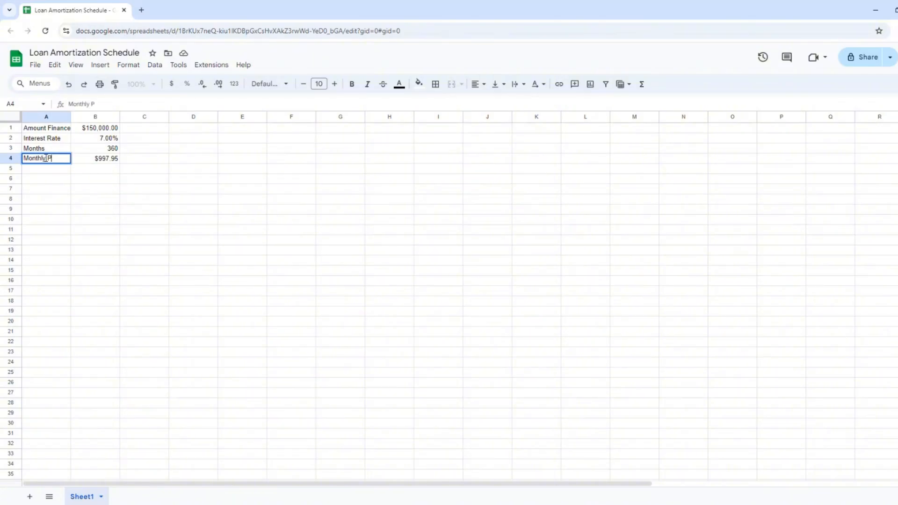
pyautogui.write('ayment')
pyautogui.press('Return')
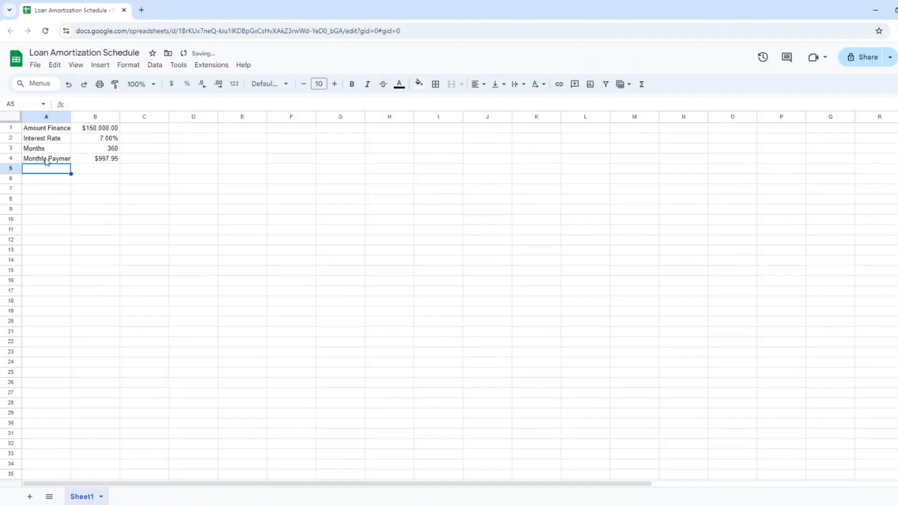
pyautogui.doubleClick(71, 117)
# Add the heading Month in cell A6 and centre it horizontally.
pyautogui.click(48, 179)
pyautogui.write('Month')
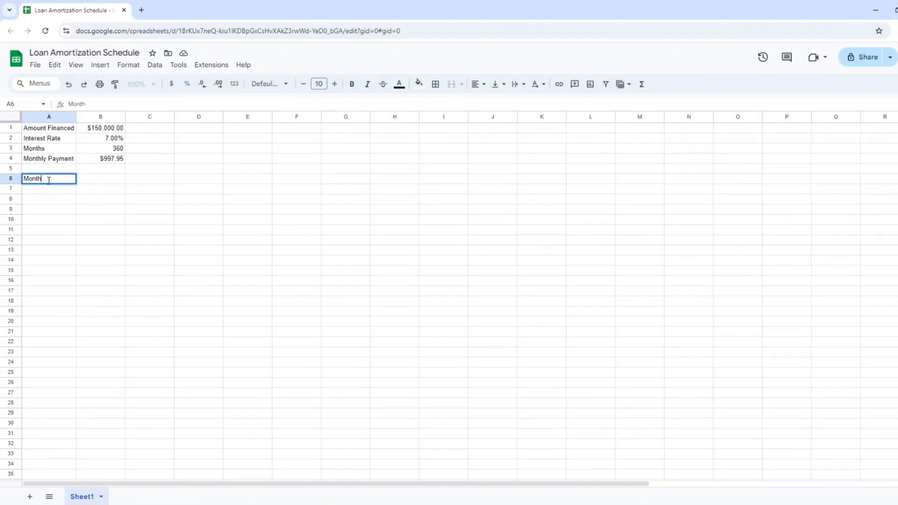
pyautogui.press('Return')
pyautogui.click(49, 180)
pyautogui.click(436, 83)
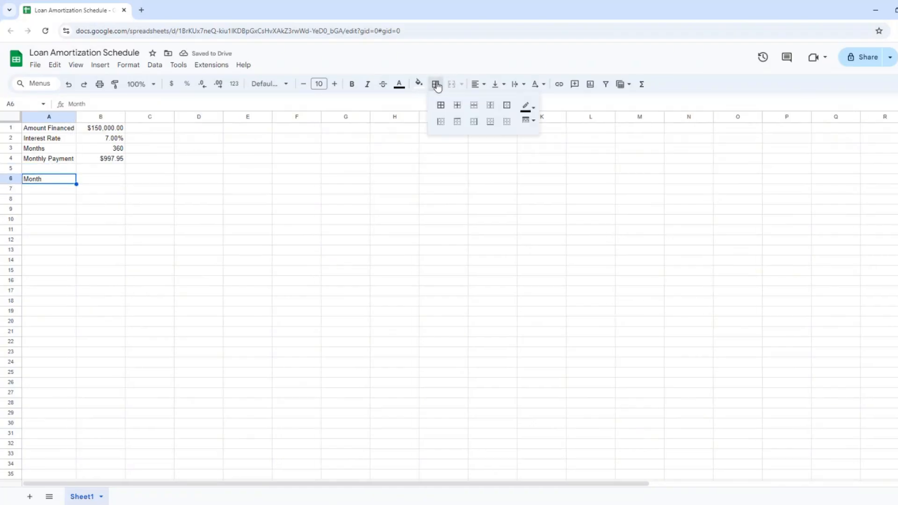
pyautogui.click(475, 84)
pyautogui.click(492, 100)
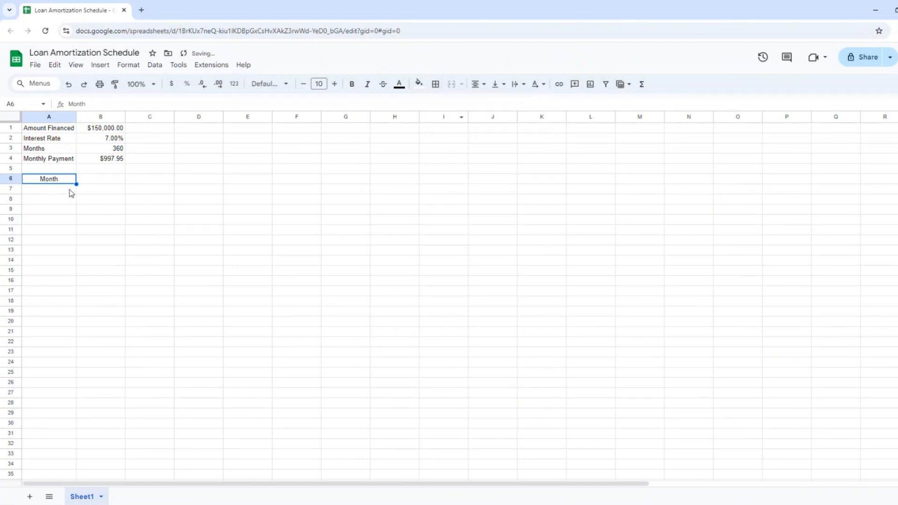
# Enter the month numbers 1, 2, 3 and 4 in cells A7 to A10 beneath the Month heading.
pyautogui.click(55, 188)
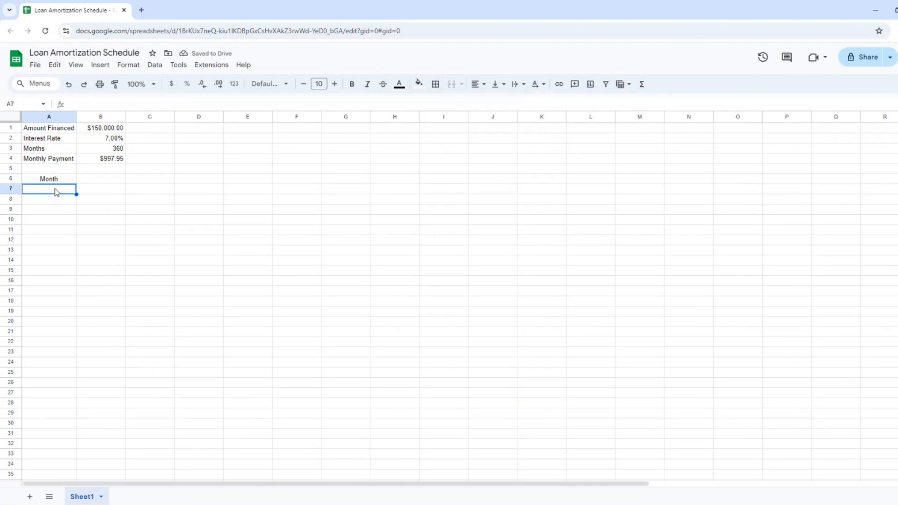
pyautogui.write('1')
pyautogui.press('Return')
pyautogui.write('2')
pyautogui.press('Return')
pyautogui.write('3')
pyautogui.press('Return')
pyautogui.write('4')
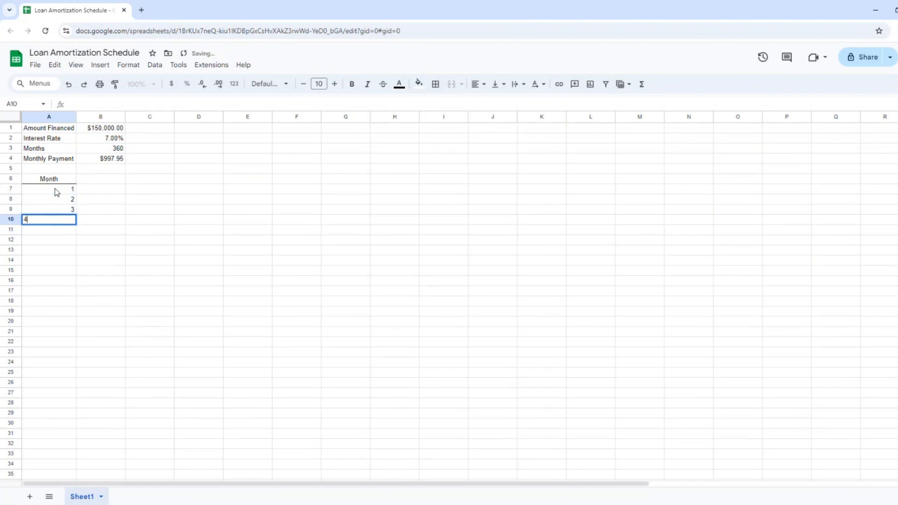
pyautogui.press('Return')
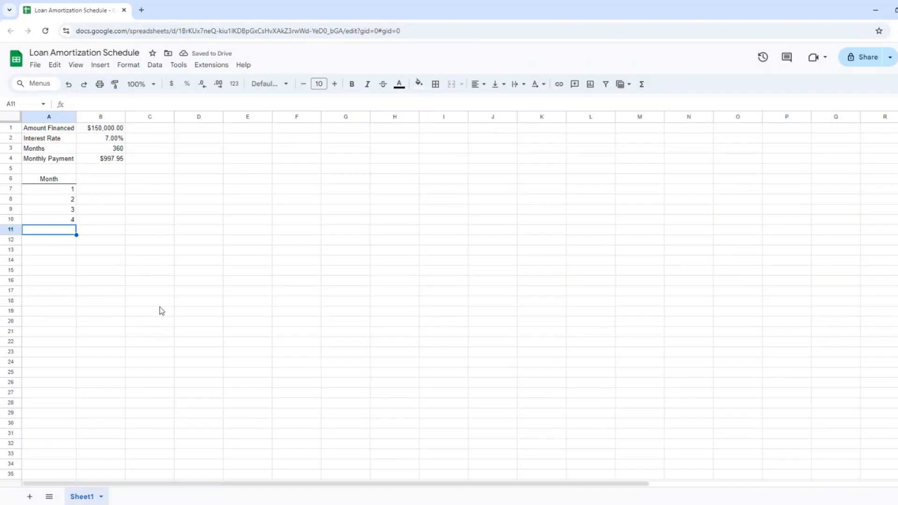
# Extend the number series in A7:A10 down column A to month 40 in cell A46.
pyautogui.moveTo(73, 189); pyautogui.dragTo(71, 221)
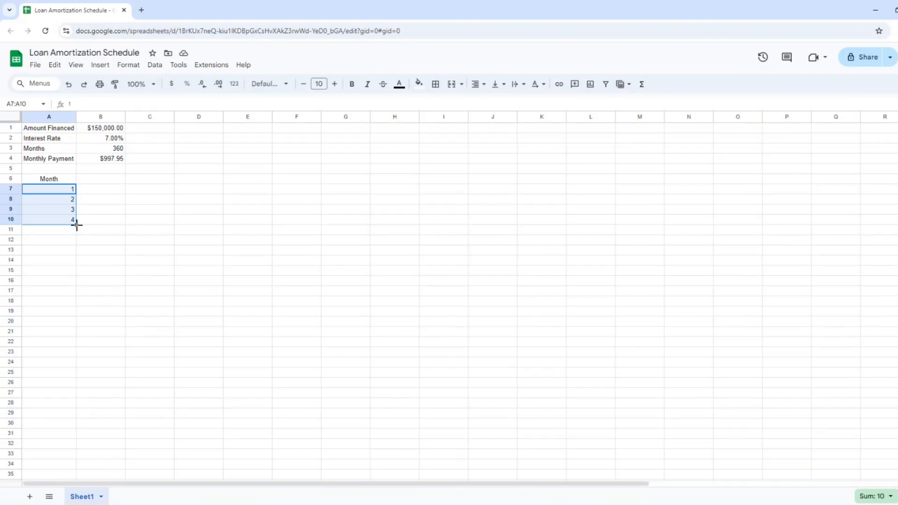
pyautogui.moveTo(77, 225); pyautogui.dragTo(72, 388)
pyautogui.moveTo(72, 388); pyautogui.dragTo(68, 440)
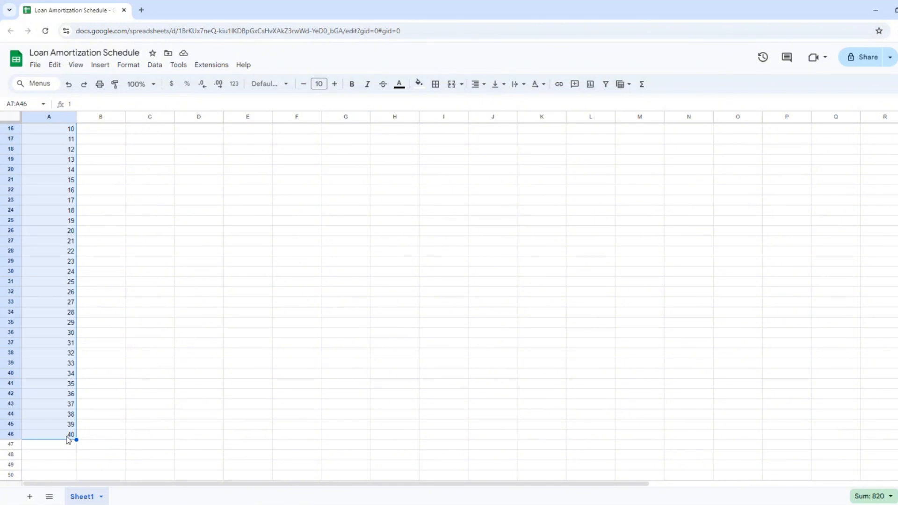
# Calculate the next month number in cell A47 with the formula =+A46+1.
pyautogui.click(58, 444)
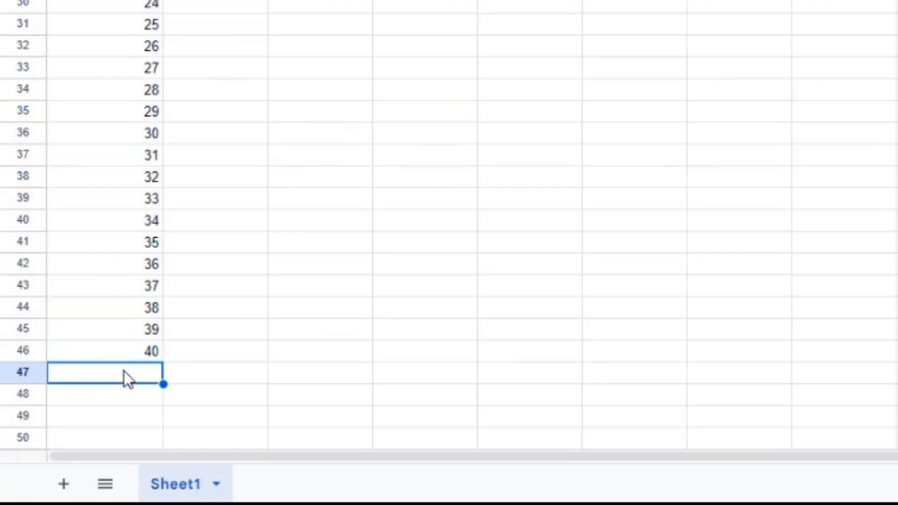
pyautogui.write('=+')
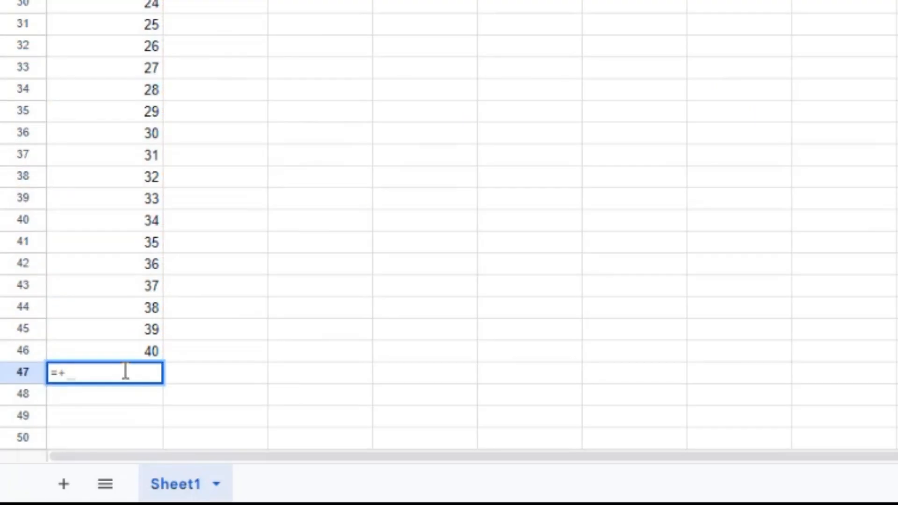
pyautogui.press('Up')
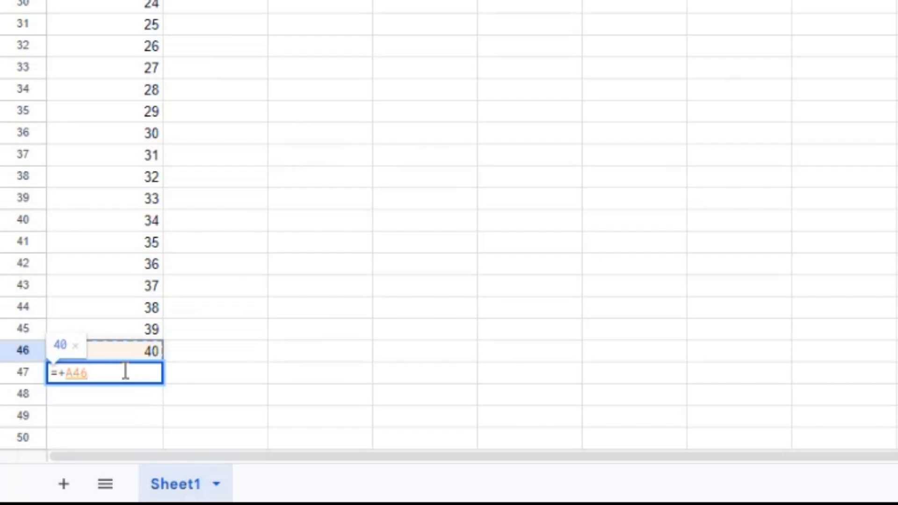
pyautogui.write('+')
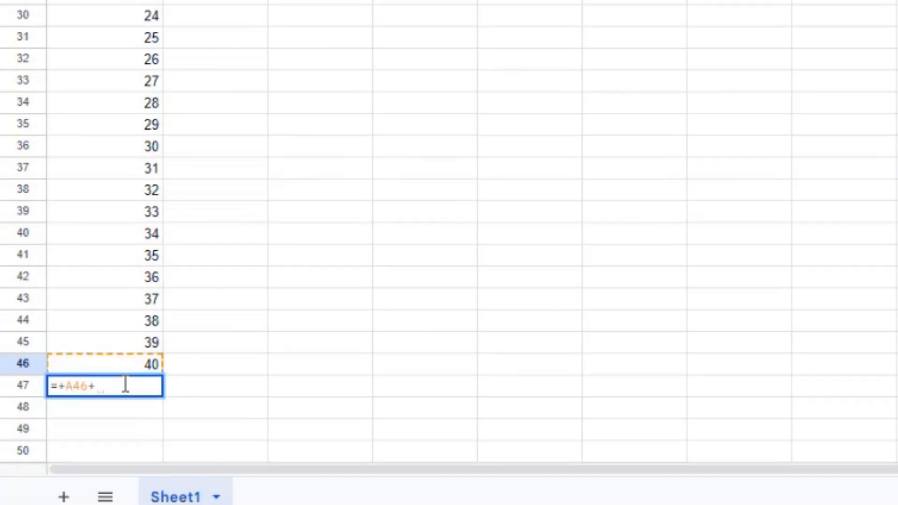
pyautogui.write('1')
pyautogui.press('Return')
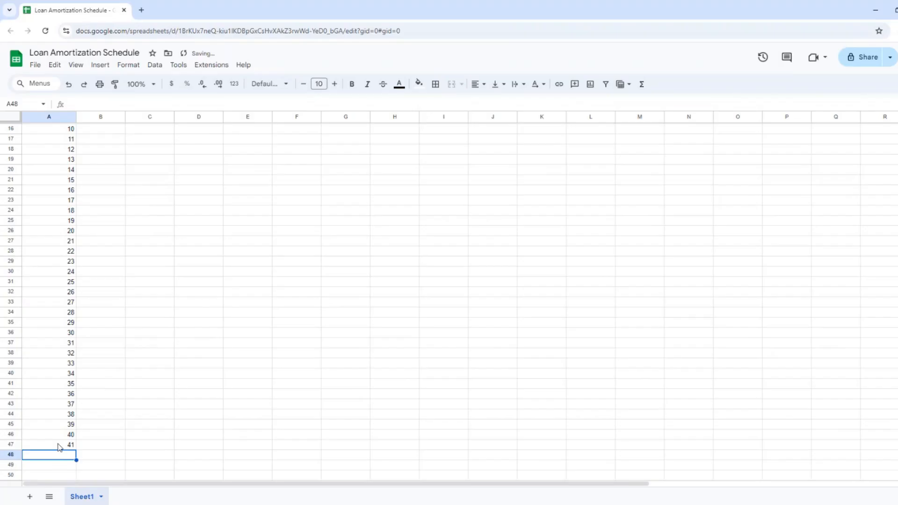
# Copy the month formula from A47 into A48:A366 so the list runs to month 360.
pyautogui.click(59, 446)
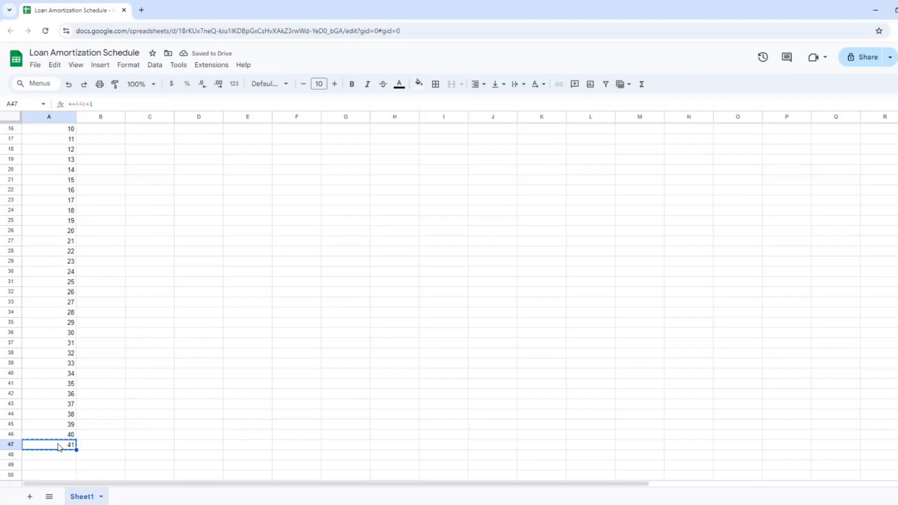
pyautogui.press('Down')
pyautogui.hotkey('shift', 'pagedown')
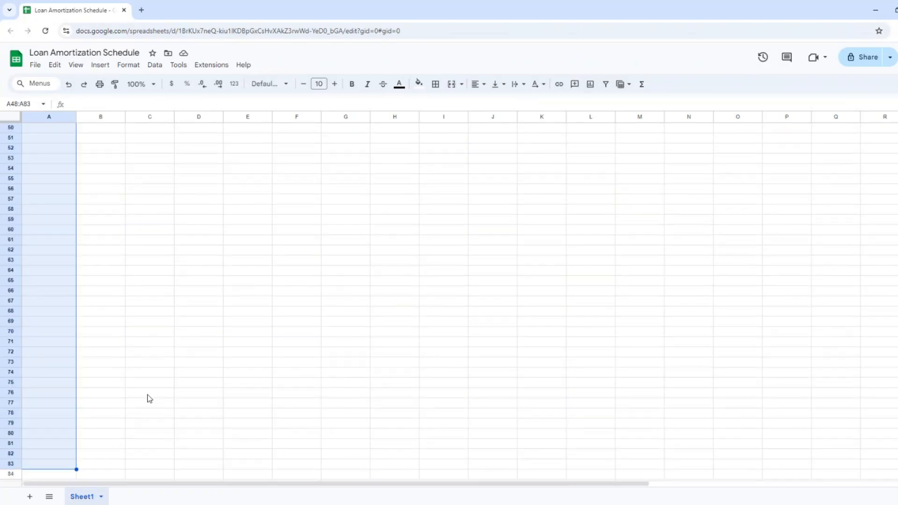
pyautogui.hotkey('shift', 'pagedown')
pyautogui.hotkey('shift', 'pagedown')
pyautogui.hotkey('shift', 'pagedown')
pyautogui.hotkey('shift', 'pagedown')
pyautogui.hotkey('shift', 'pagedown')
pyautogui.hotkey('shift', 'pagedown')
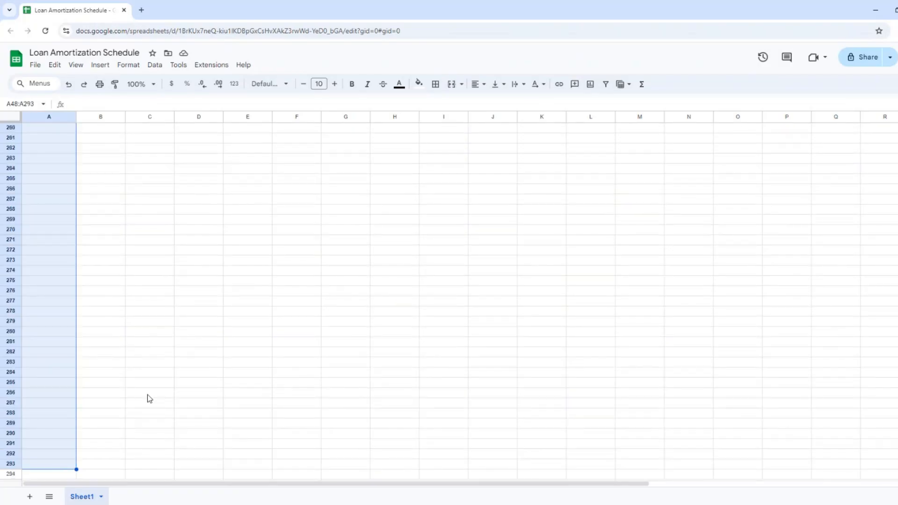
pyautogui.hotkey('shift', 'pagedown')
pyautogui.hotkey('shift', 'pagedown')
pyautogui.hotkey('shift', 'pagedown')
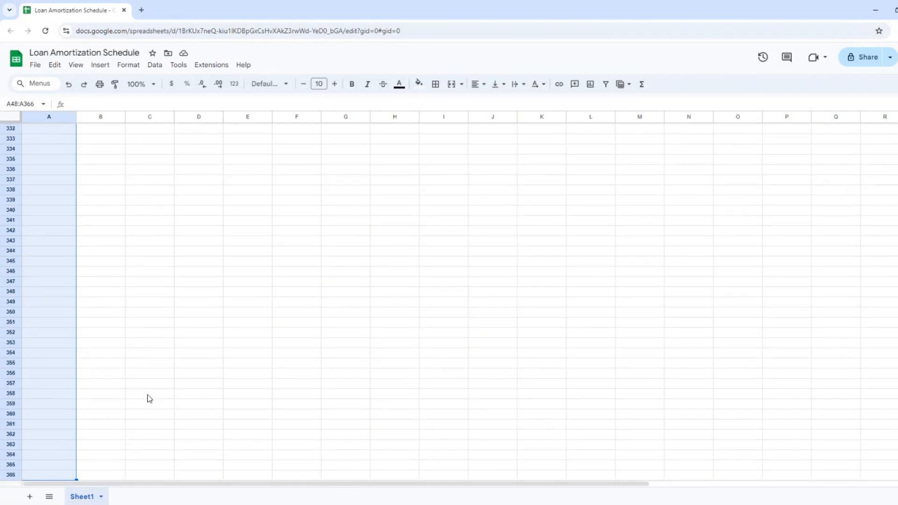
pyautogui.hotkey('ctrl', 'v')
pyautogui.click(120, 334)
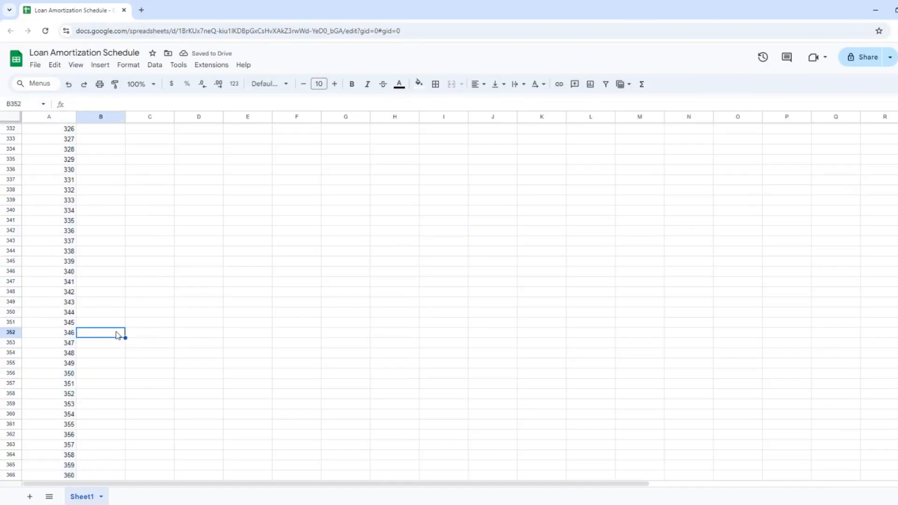
# Add the headings Beginning Amount, Payment and Interest in cells B6, C6 and D6.
pyautogui.hotkey('ctrl', 'Home')
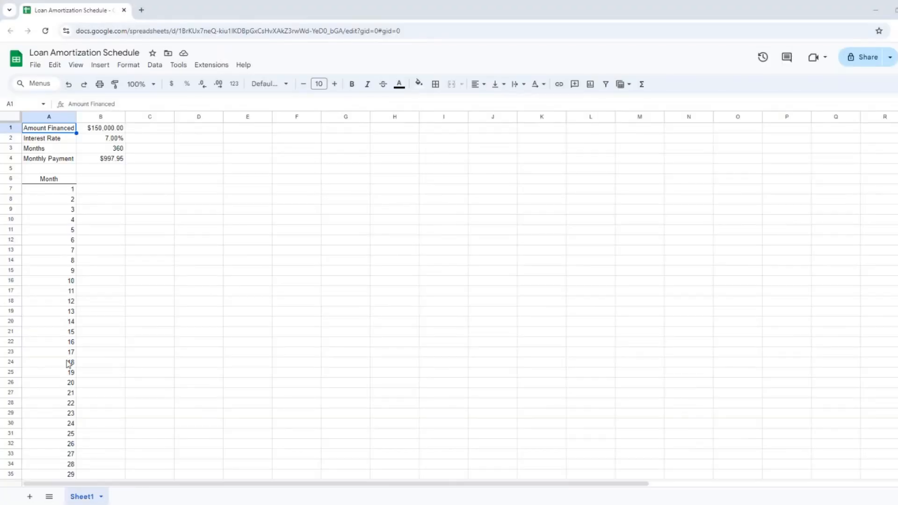
pyautogui.click(95, 180)
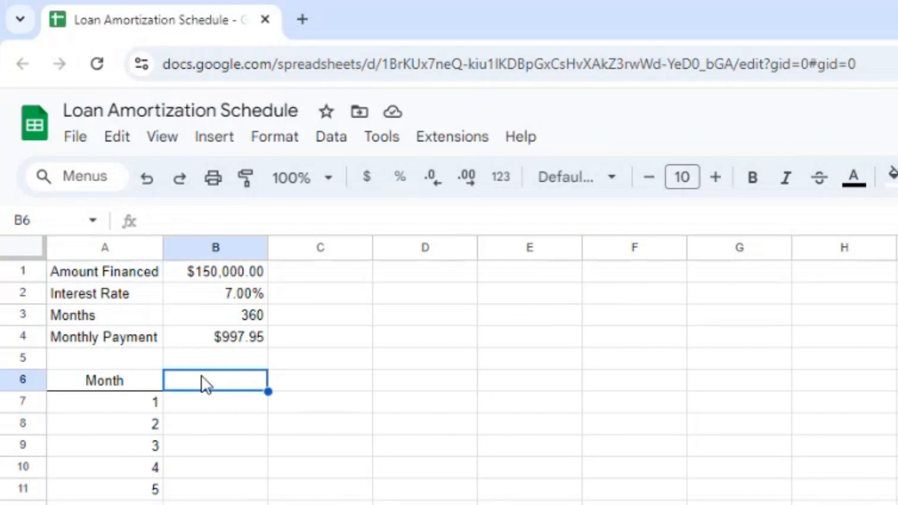
pyautogui.write('Beginning A')
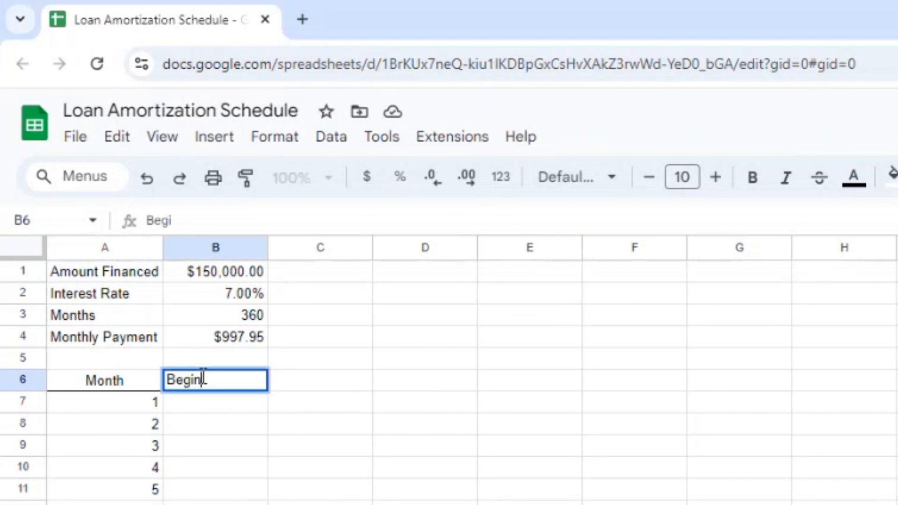
pyautogui.write('mount')
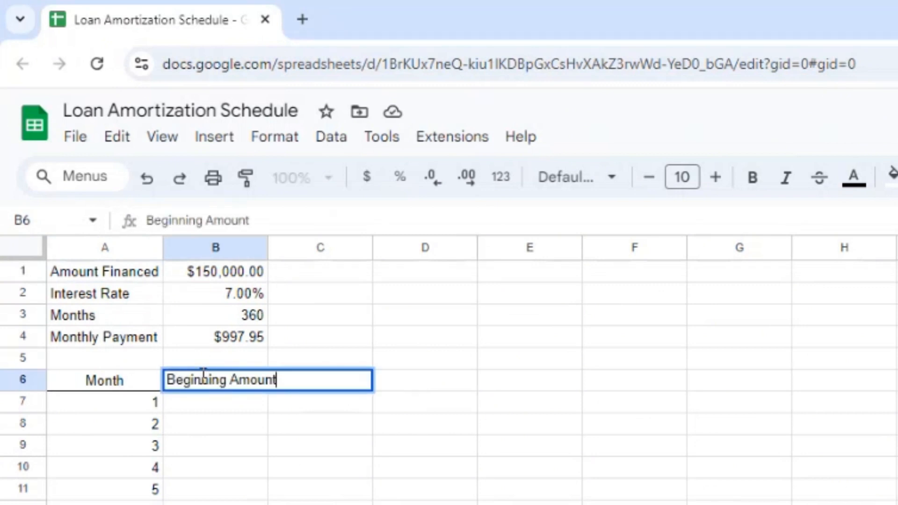
pyautogui.press('Tab')
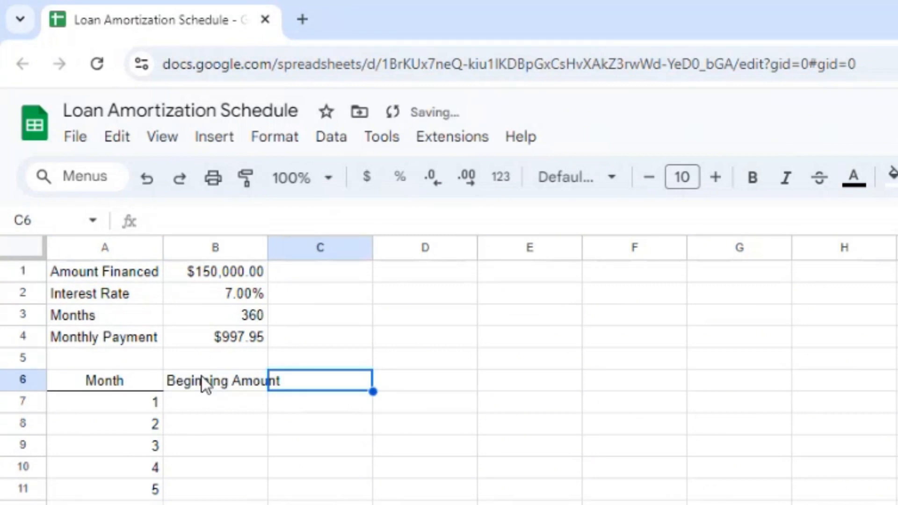
pyautogui.write('Payment')
pyautogui.press('Tab')
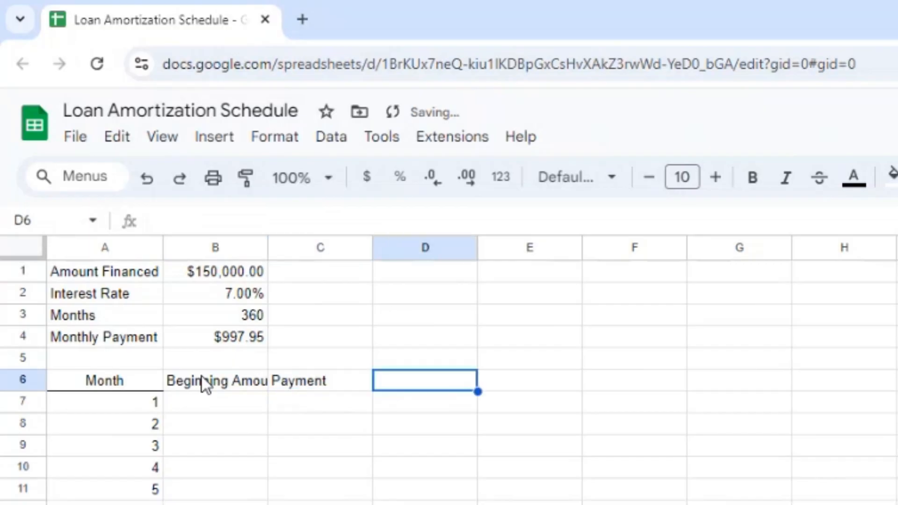
pyautogui.write('Interest')
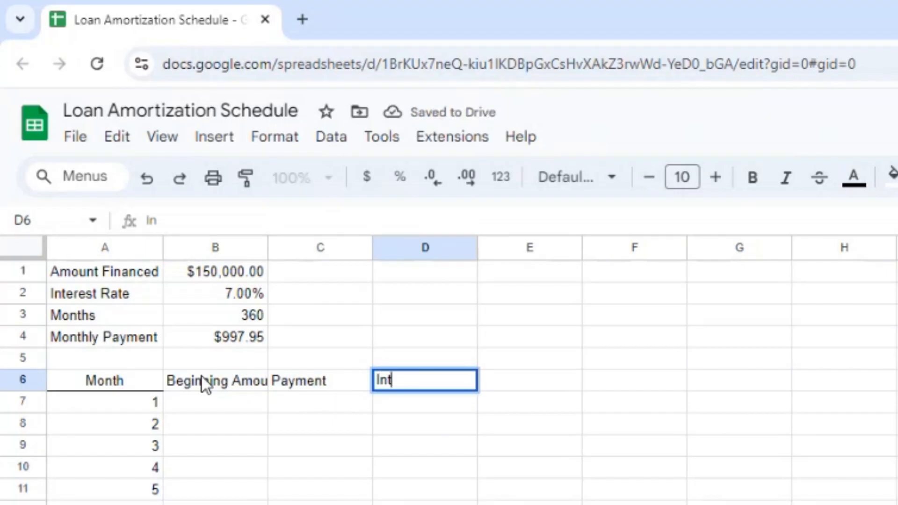
pyautogui.press('Tab')
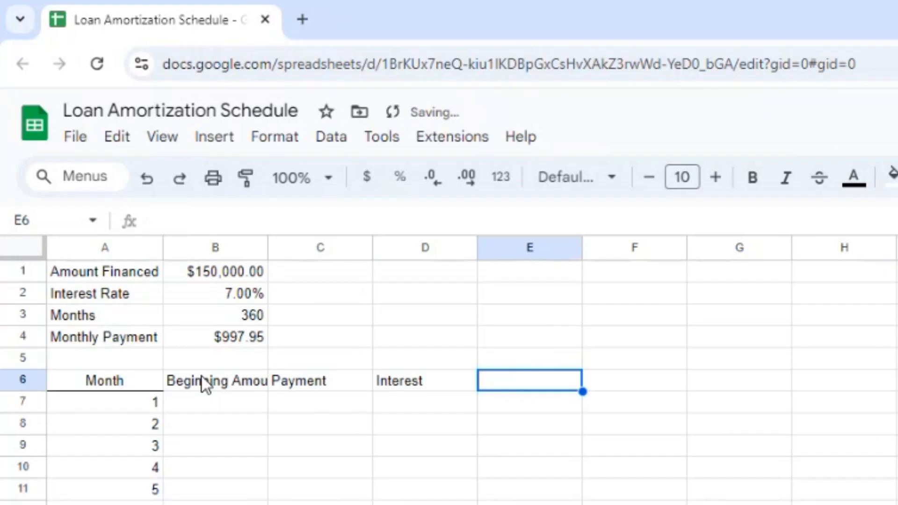
# Add the headings Principal in cell E6 and Ending Amount in cell F6.
pyautogui.write('Principal')
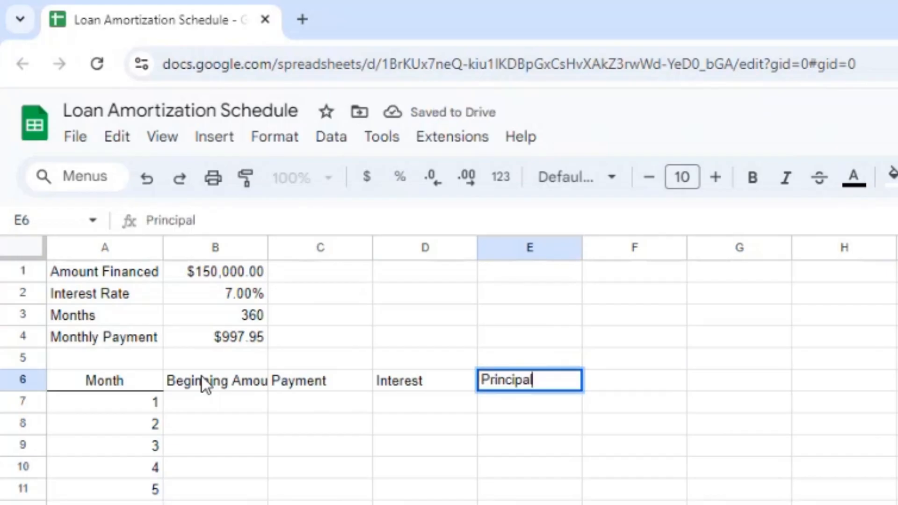
pyautogui.press('Tab')
pyautogui.write('Ending amount')
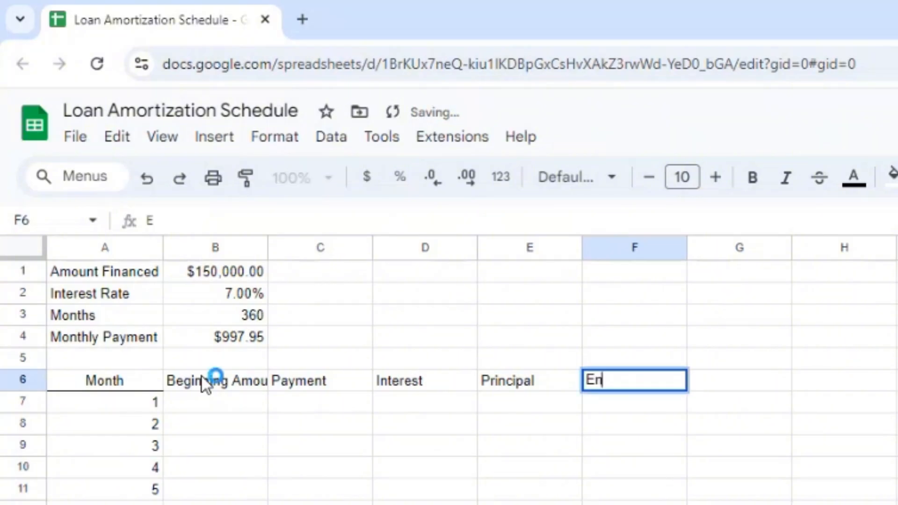
pyautogui.press('BackSpace')
pyautogui.press('BackSpace')
pyautogui.press('BackSpace')
pyautogui.press('BackSpace')
pyautogui.press('BackSpace')
pyautogui.press('BackSpace')
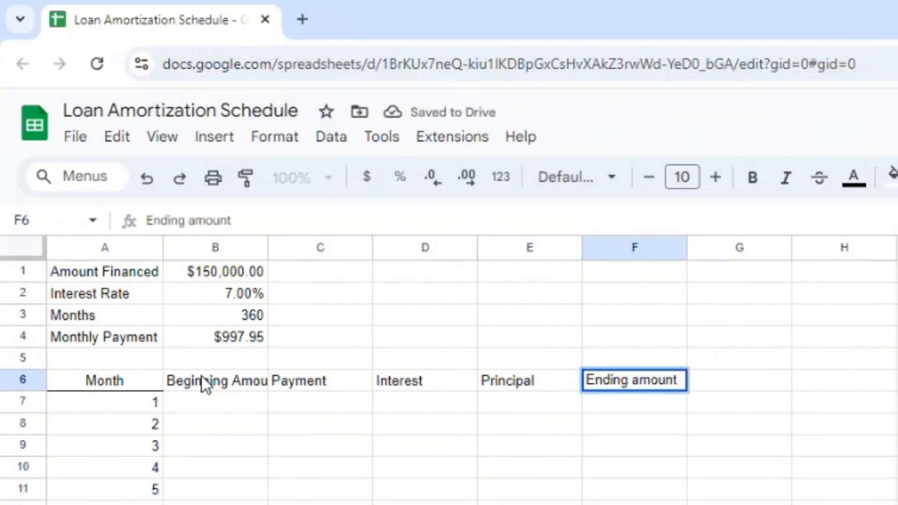
pyautogui.write('Amount')
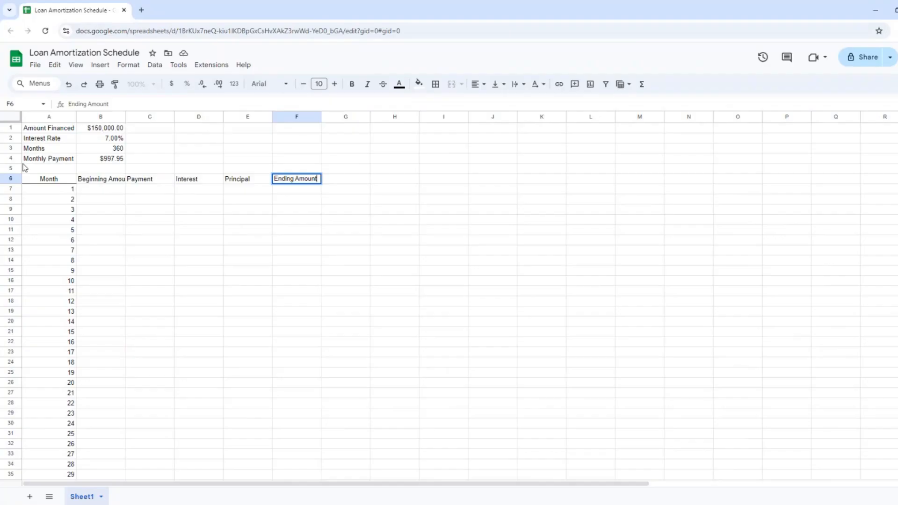
pyautogui.click(196, 407)
# Give the headings in B6:F6 a bottom border and centre them horizontally.
pyautogui.moveTo(96, 179); pyautogui.dragTo(297, 179)
pyautogui.click(435, 84)
pyautogui.click(490, 122)
pyautogui.click(477, 85)
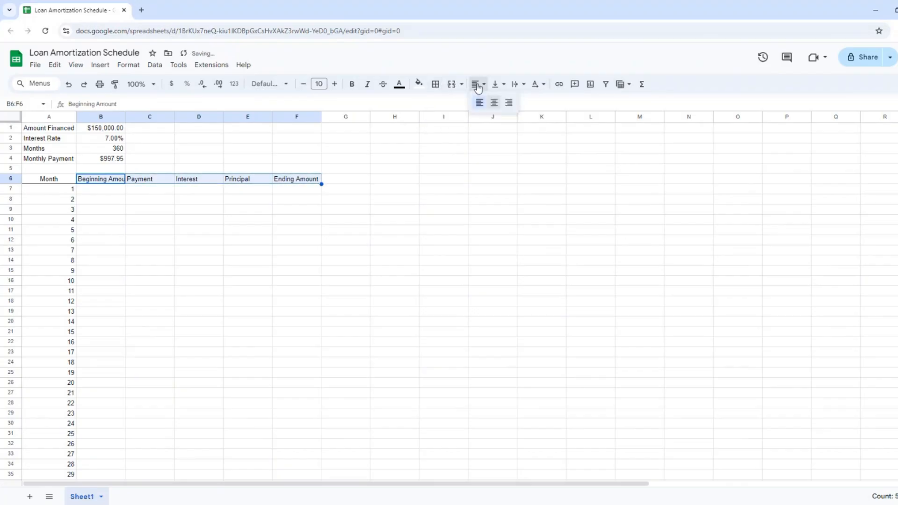
pyautogui.click(495, 103)
pyautogui.click(199, 209)
# Wrap the text of the Beginning Amount and Ending Amount headings, narrowing column F slightly so its heading breaks onto two lines.
pyautogui.click(112, 181)
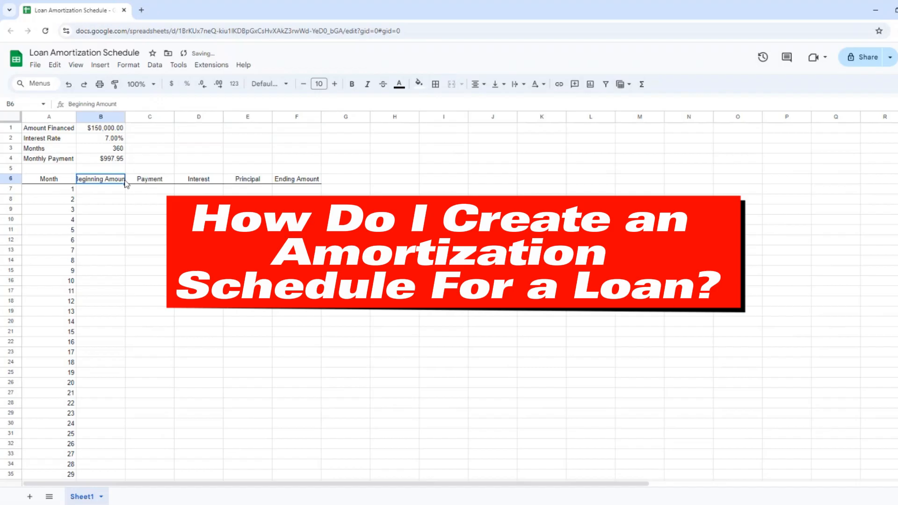
pyautogui.keyDown('ctrl'); pyautogui.click(280, 182); pyautogui.keyUp('ctrl')
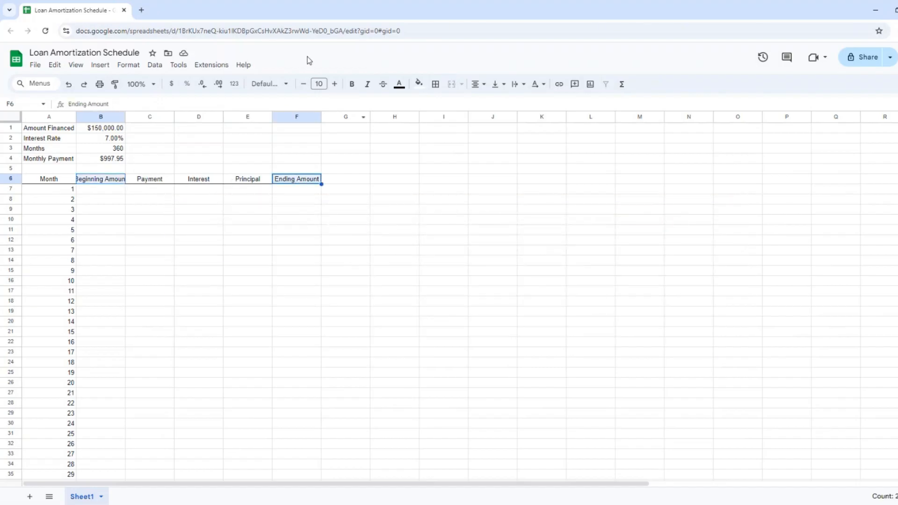
pyautogui.click(522, 86)
pyautogui.click(534, 102)
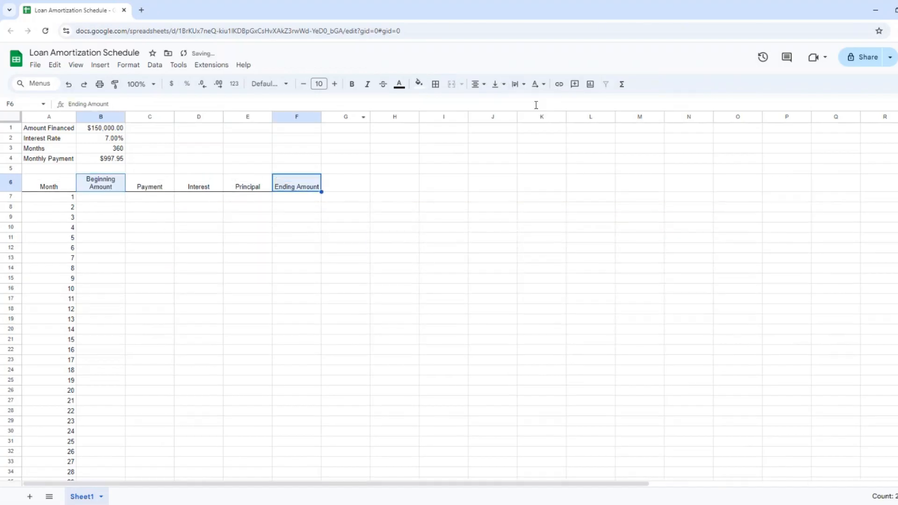
pyautogui.moveTo(321, 117); pyautogui.dragTo(318, 118)
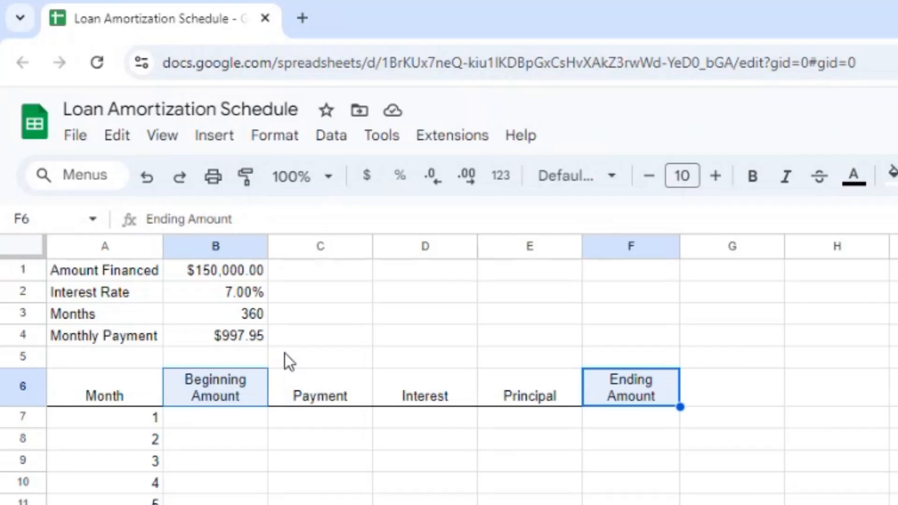
# Link month 1's beginning amount in B7 to the amount financed with the formula =b1.
pyautogui.press('Down')
pyautogui.press('Left')
pyautogui.press('Left')
pyautogui.press('Left')
pyautogui.press('Left')
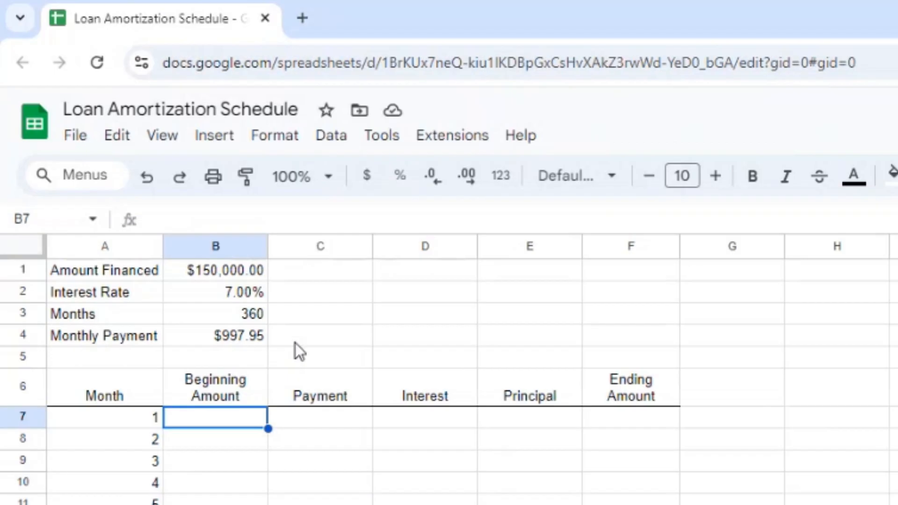
pyautogui.write('=b1')
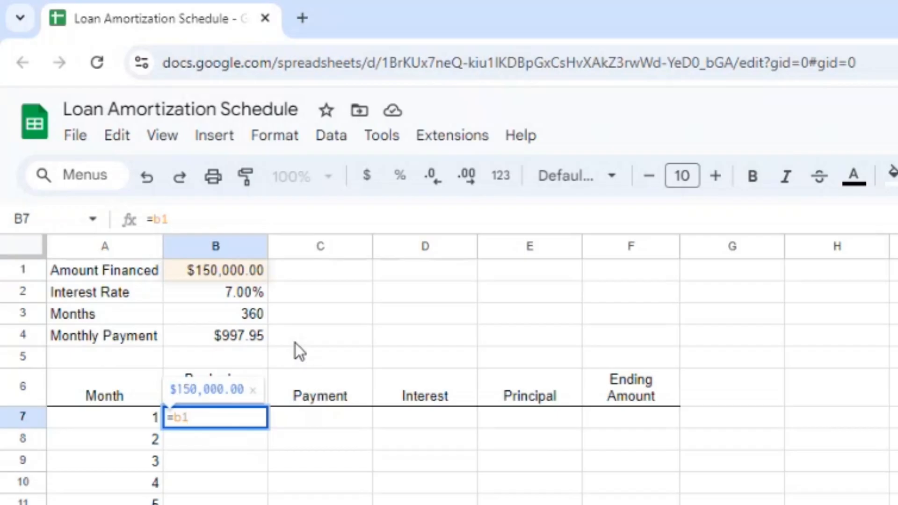
pyautogui.press('Return')
pyautogui.press('Up')
pyautogui.press('Right')
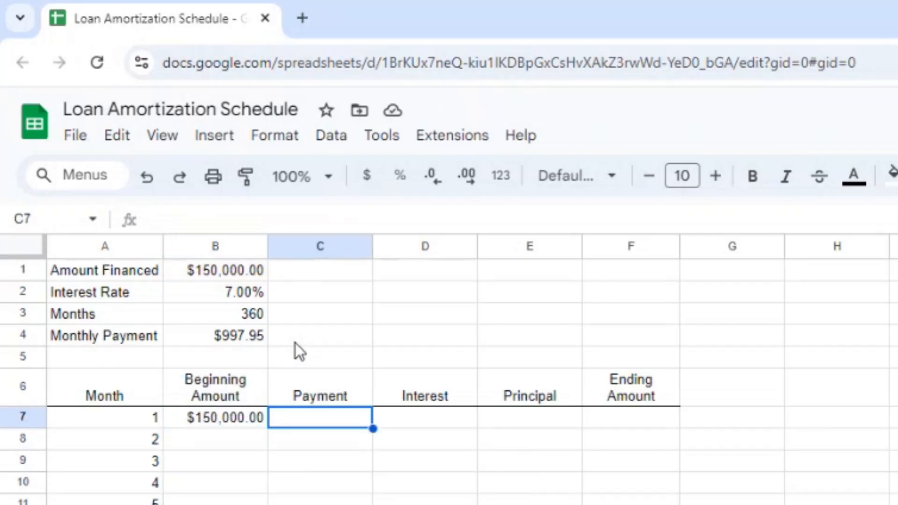
# Link month 1's payment in C7 to the monthly payment with the absolute reference =$B$4.
pyautogui.write('=b4')
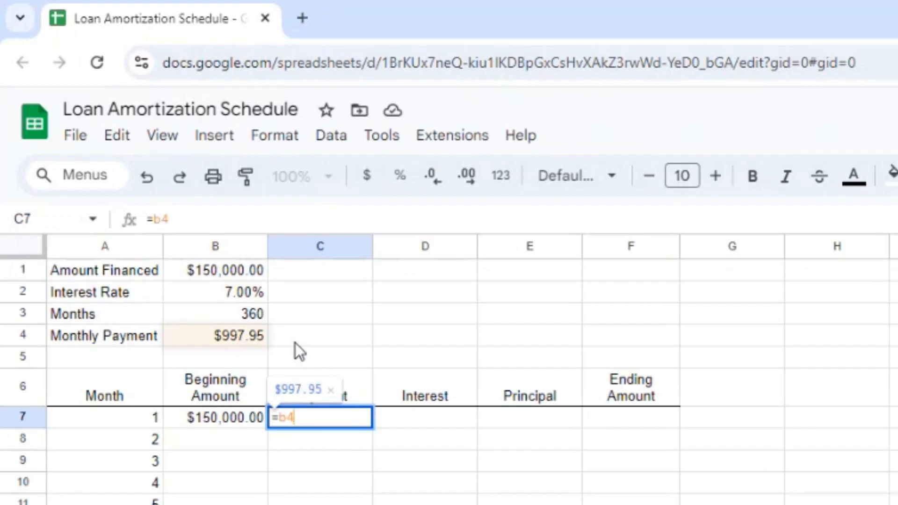
pyautogui.press('F4')
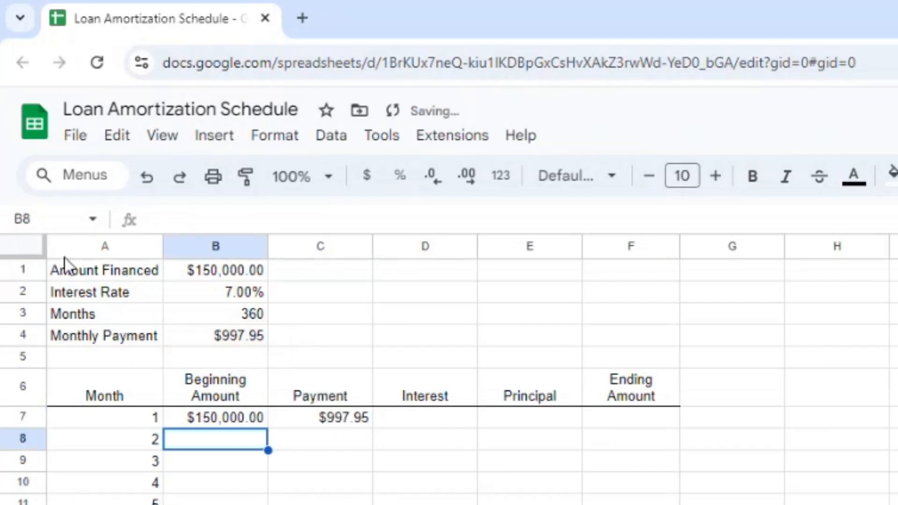
pyautogui.press('Return')
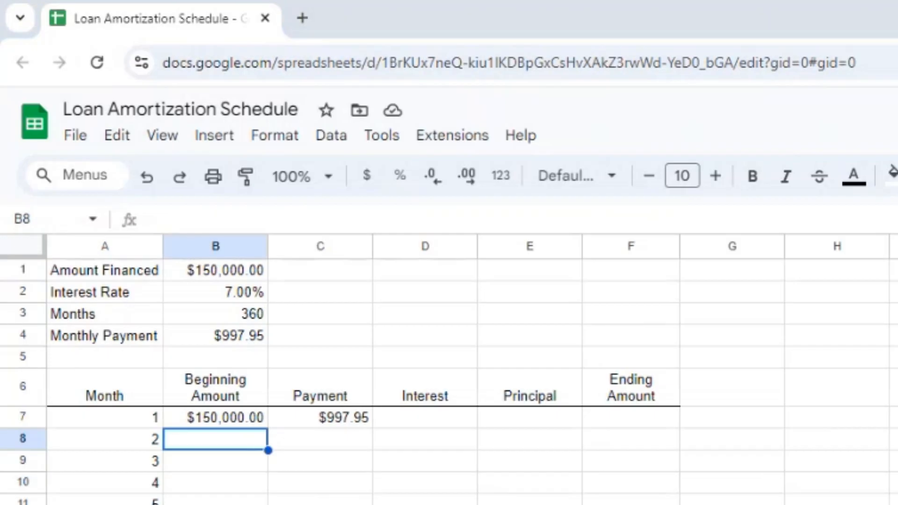
# Calculate month 1's interest in D7 with the formula =b7*($b$2/12).
pyautogui.click(427, 419)
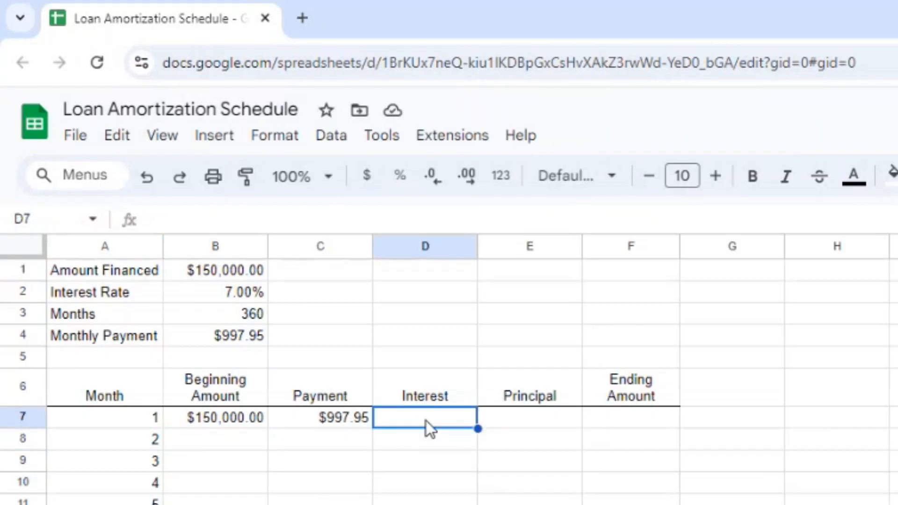
pyautogui.write('=b7')
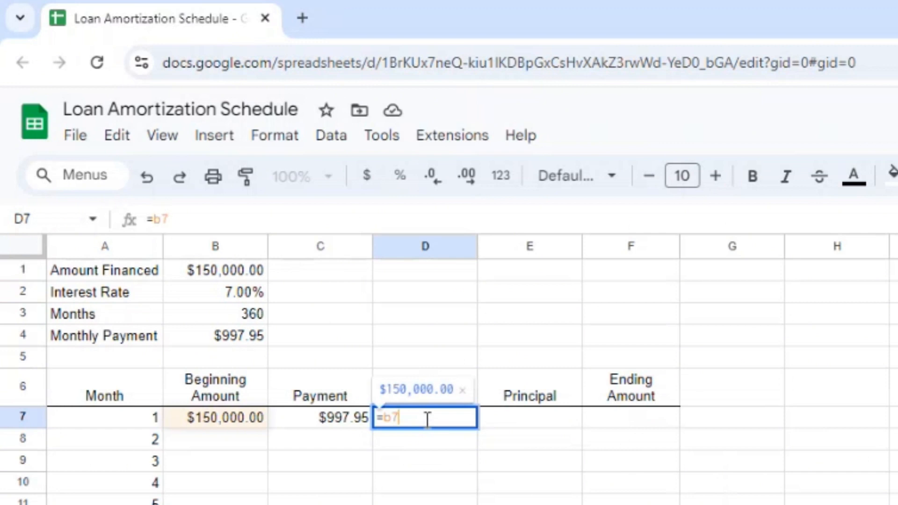
pyautogui.write('*(')
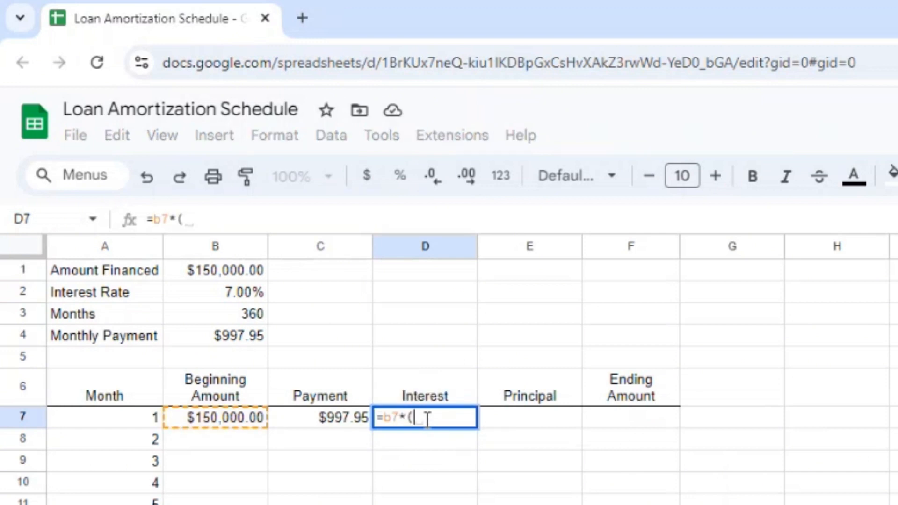
pyautogui.write('b2')
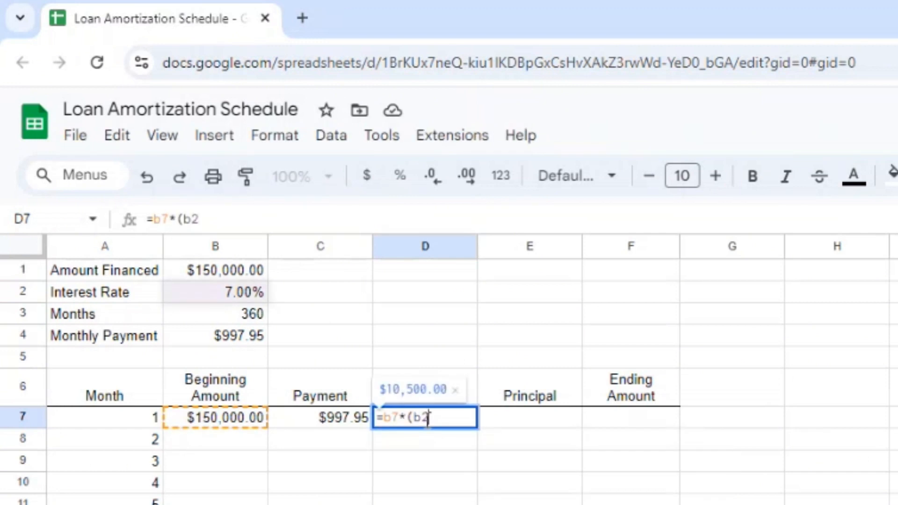
pyautogui.press('F4')
pyautogui.write('/')
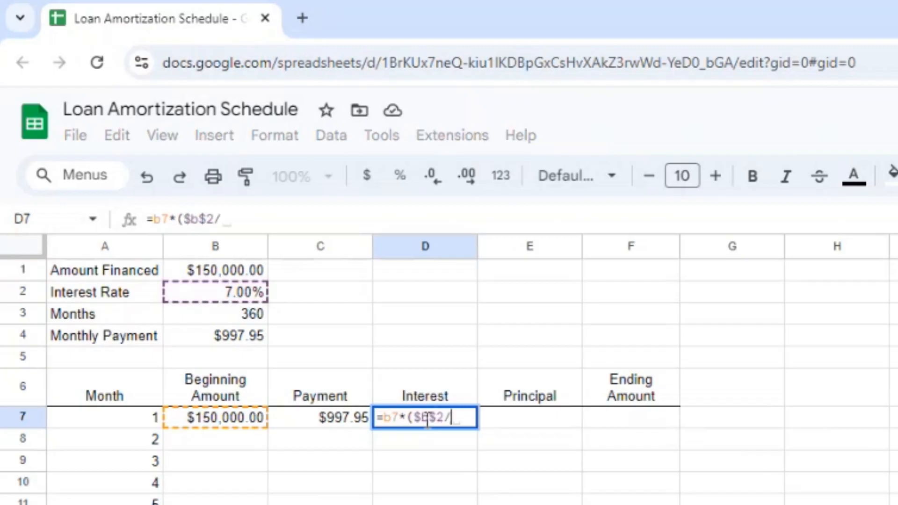
pyautogui.write('12)')
pyautogui.press('Return')
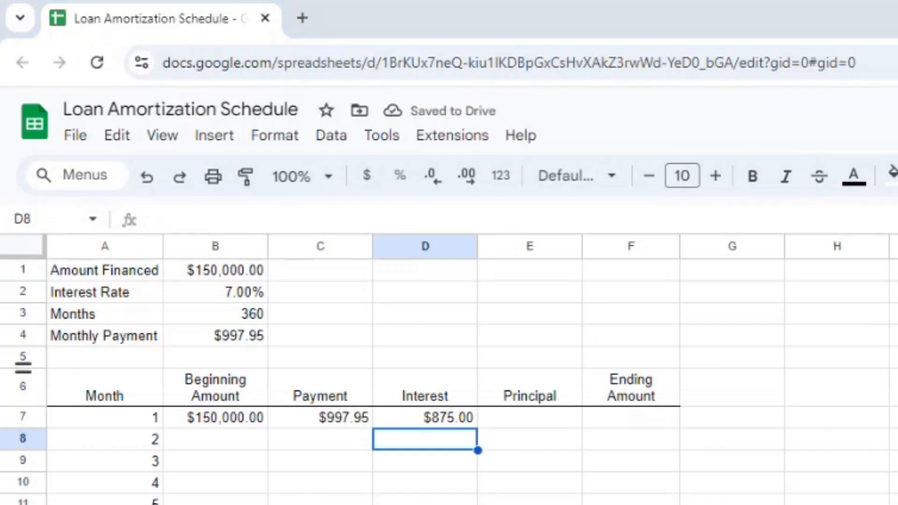
# Calculate month 1's principal in E7 as payment minus interest with the formula =c7-d7.
pyautogui.click(523, 424)
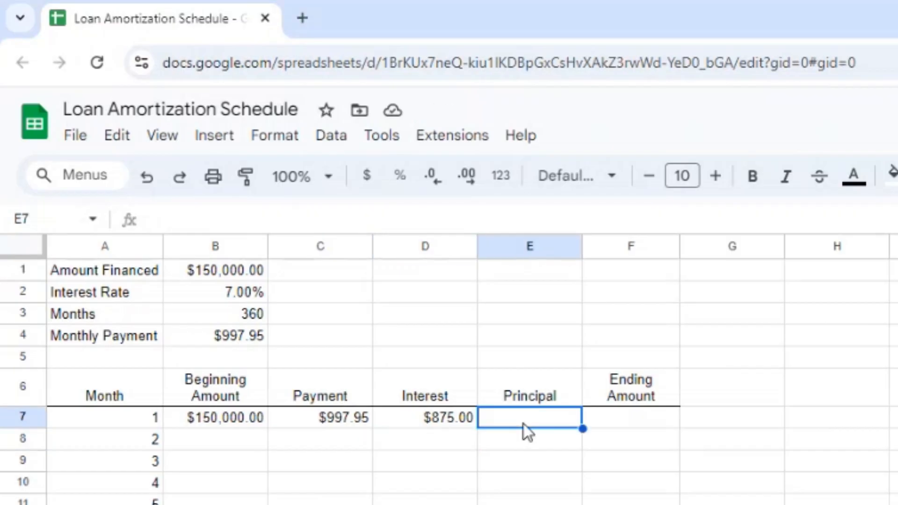
pyautogui.write('=c')
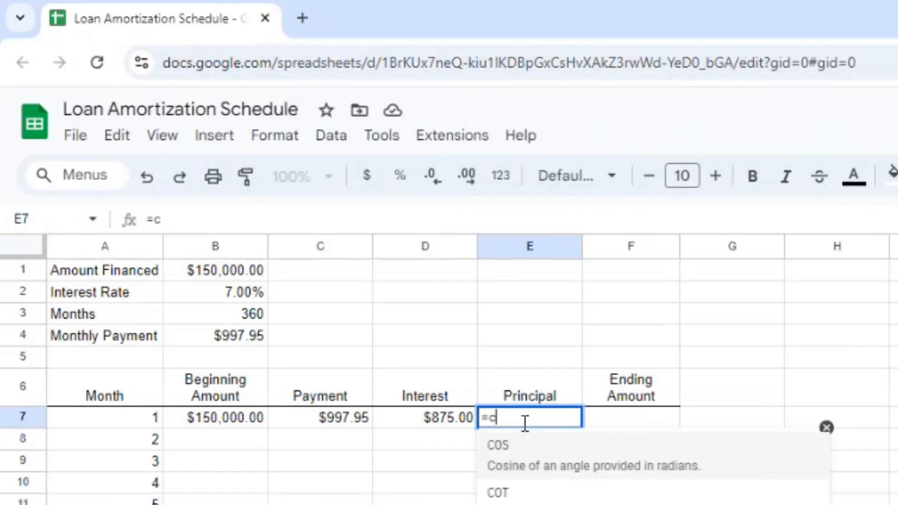
pyautogui.write('7-d7')
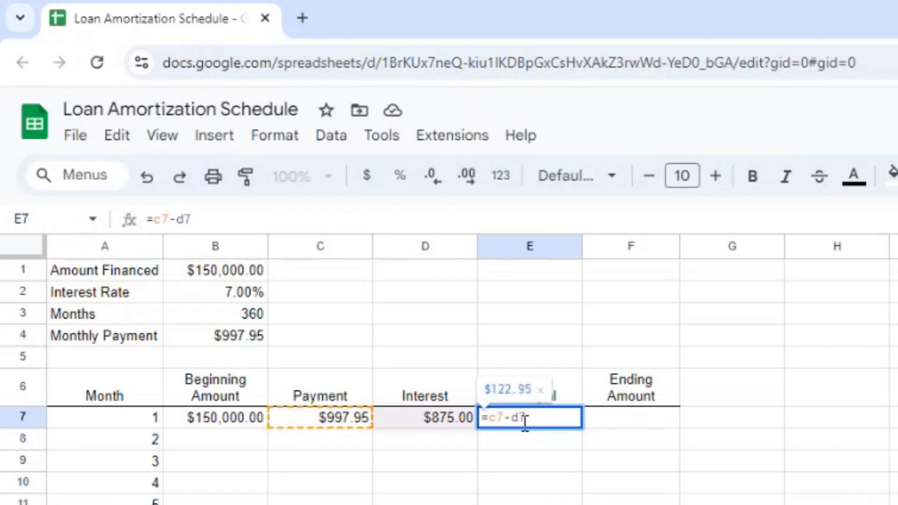
pyautogui.press('Return')
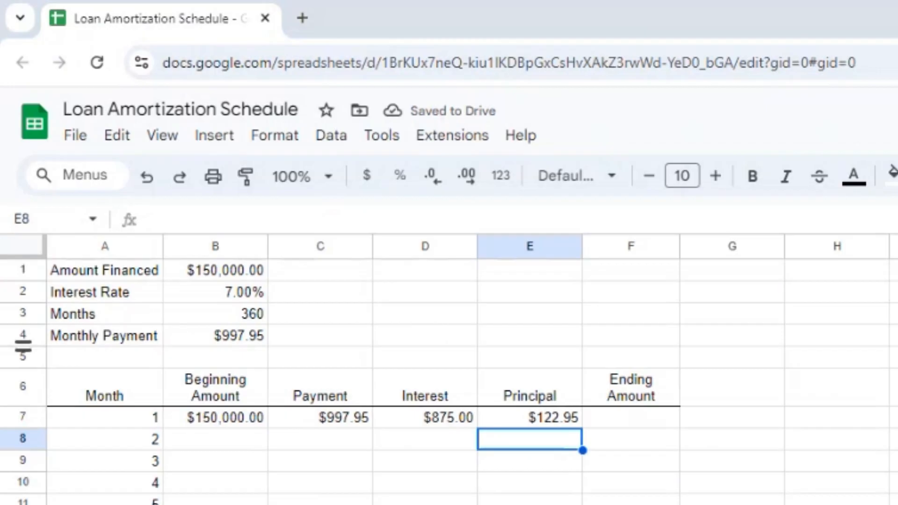
# Calculate month 1's ending amount in F7 as beginning amount minus principal with the formula =b7-e7.
pyautogui.click(639, 417)
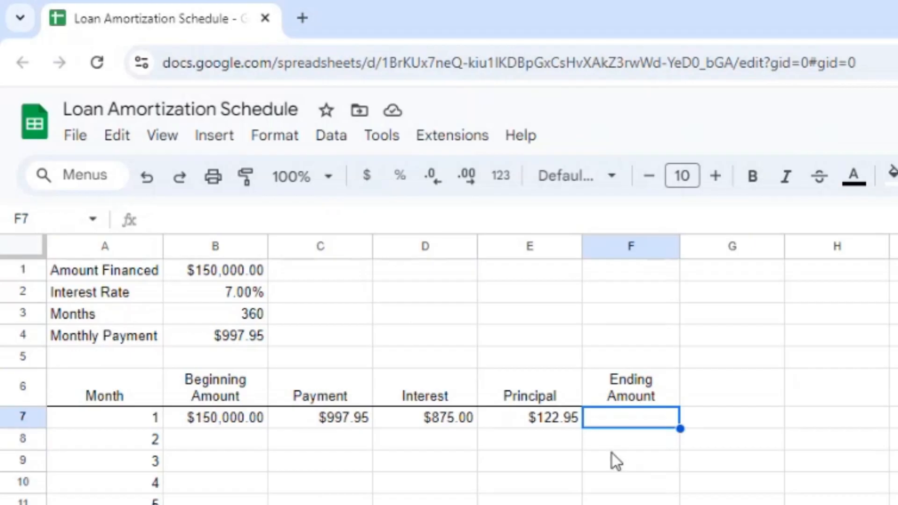
pyautogui.write('=b7')
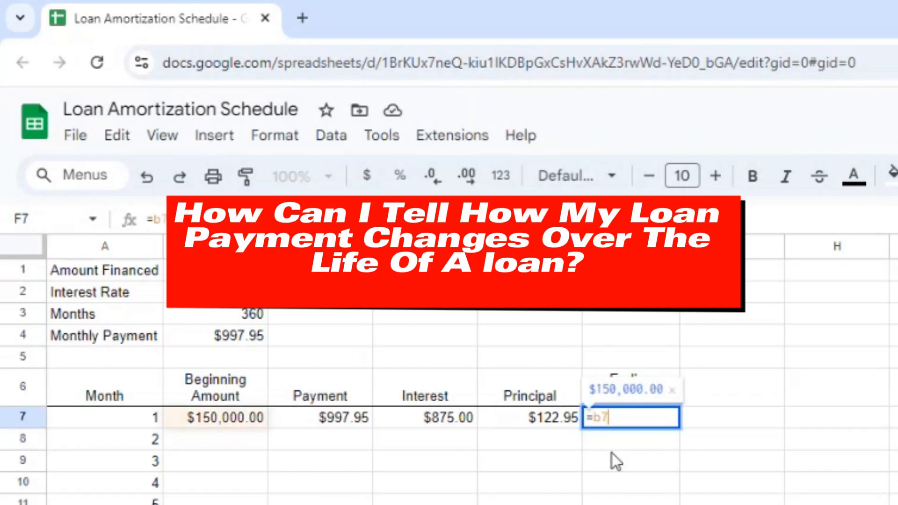
pyautogui.write('-e7')
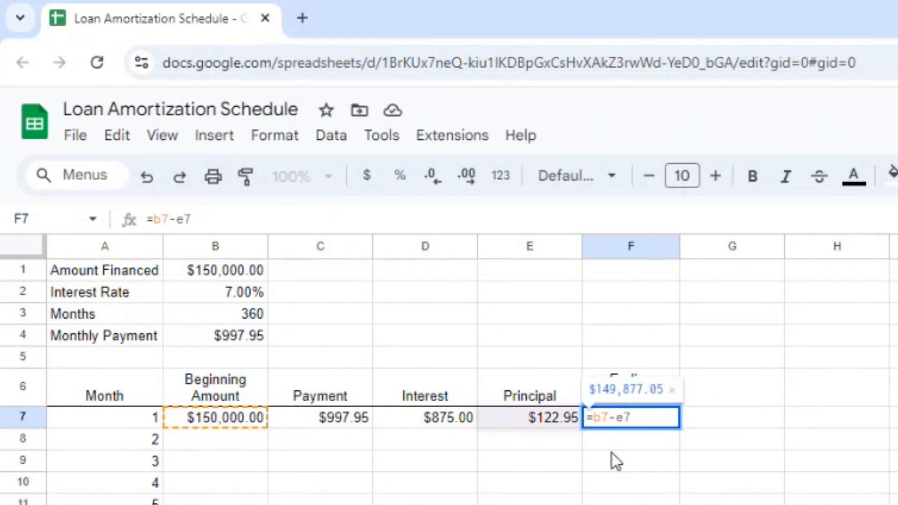
pyautogui.press('Return')
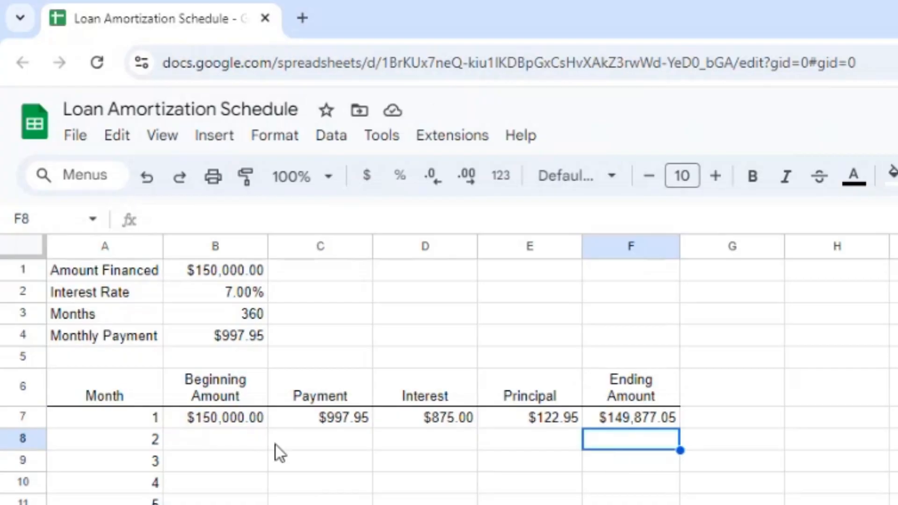
# Set month 2's beginning amount in B8 to month 1's ending amount with the formula =f7.
pyautogui.click(209, 442)
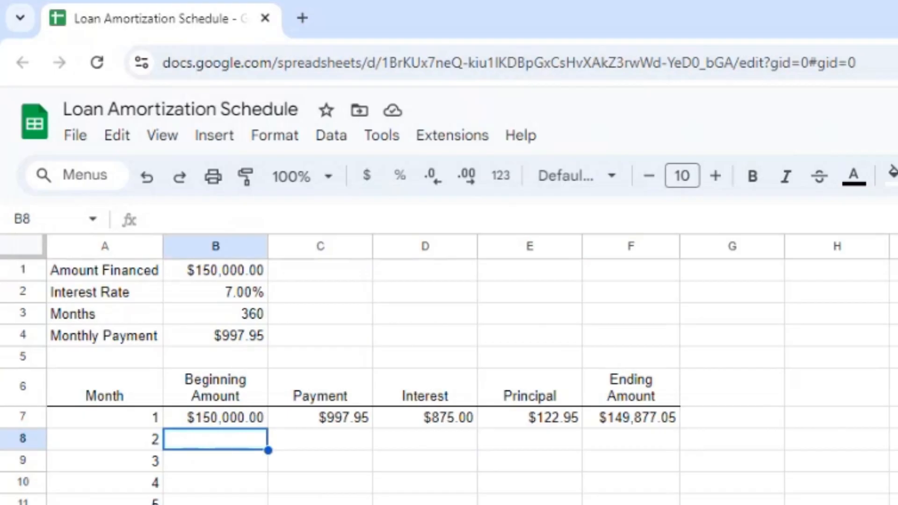
pyautogui.write('=f7')
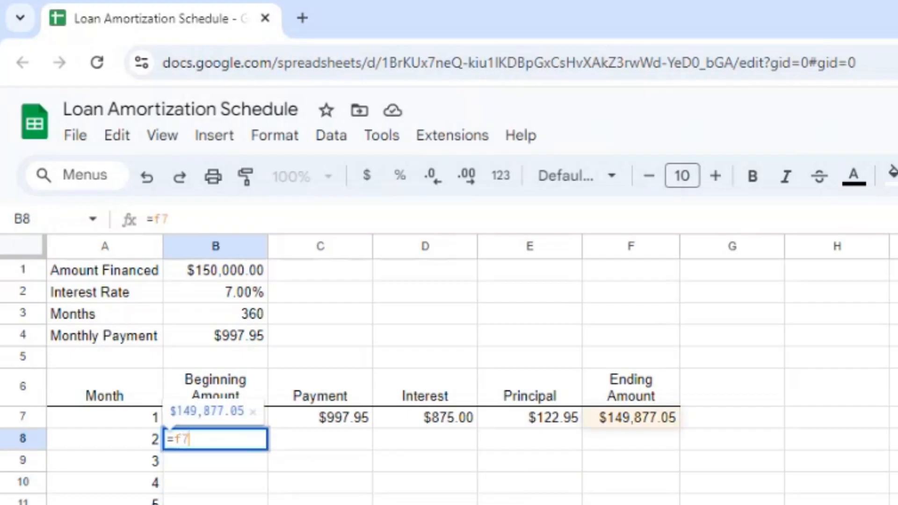
pyautogui.hotkey('ctrl', 'Return')
# Copy the payment formula from C7 into C8 for month 2.
pyautogui.press('Right')
pyautogui.press('Up')
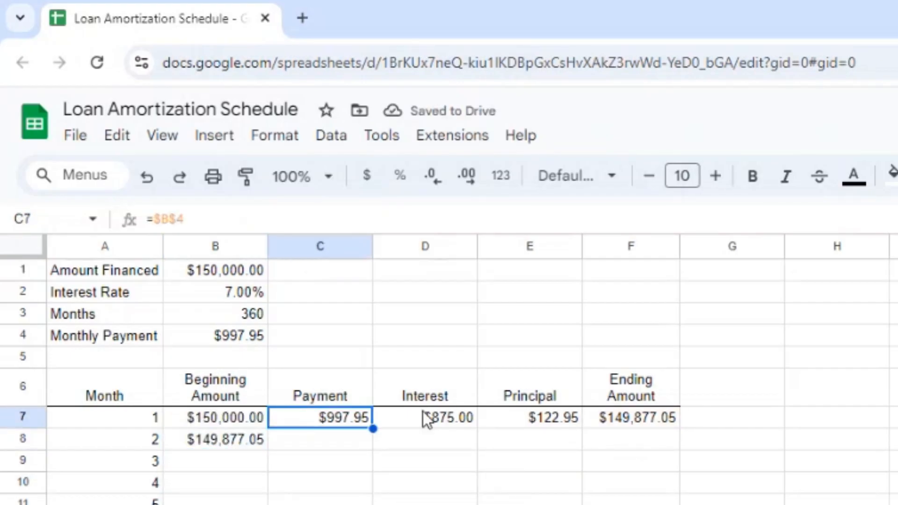
pyautogui.hotkey('ctrl', 'c')
pyautogui.press('Down')
pyautogui.hotkey('ctrl', 'v')
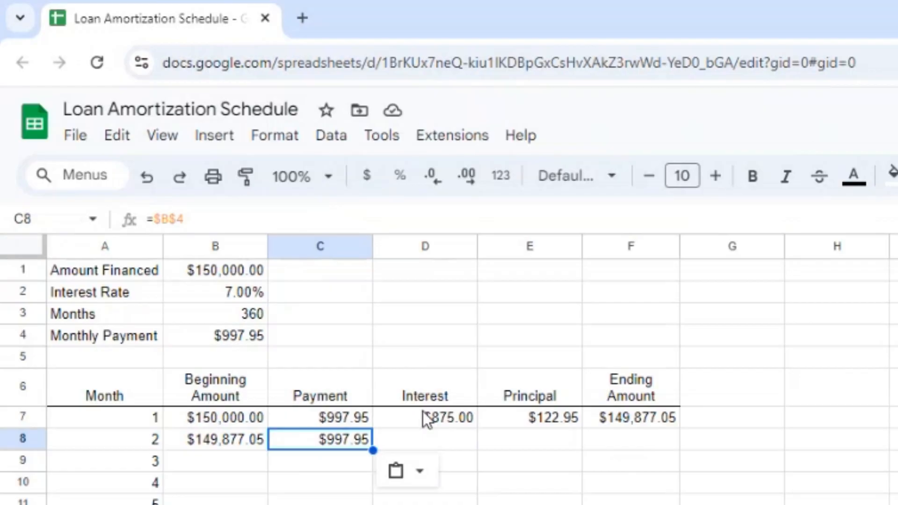
# Calculate month 2's interest in D8 with the formula =b8*($b$2/12).
pyautogui.press('Right')
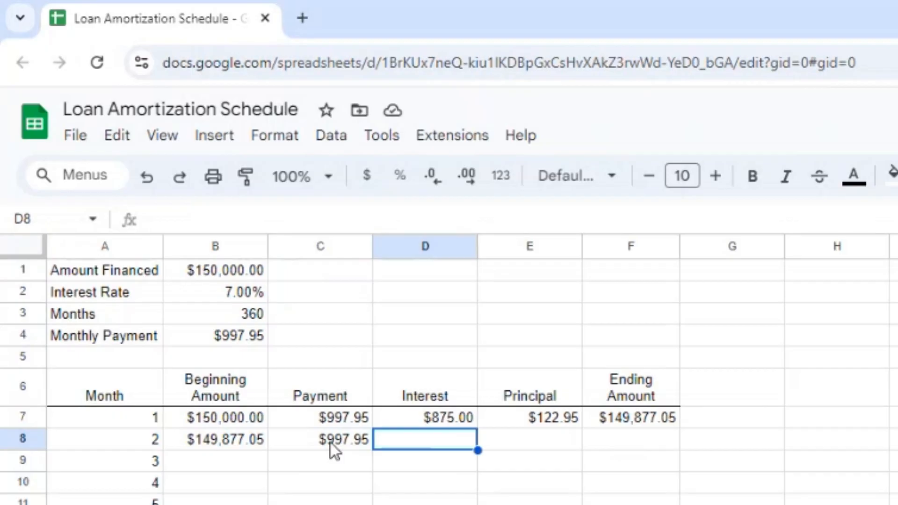
pyautogui.write('=')
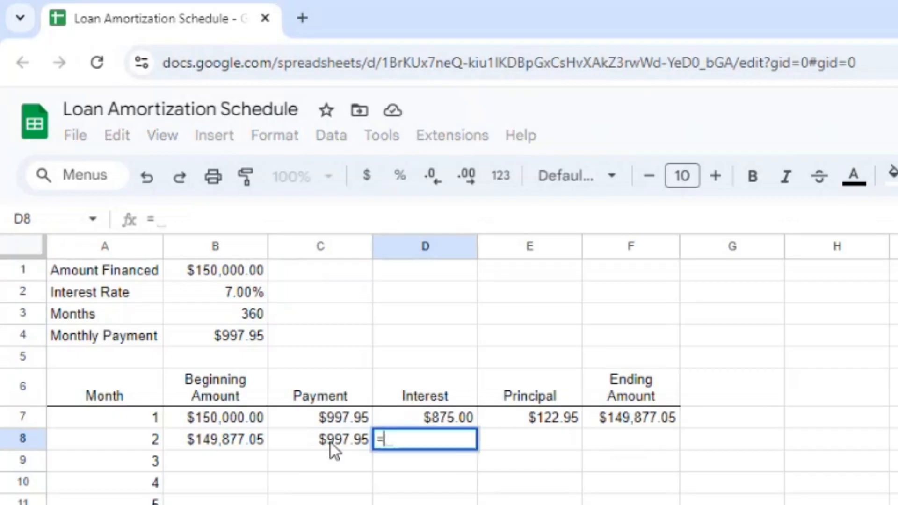
pyautogui.write('b8*')
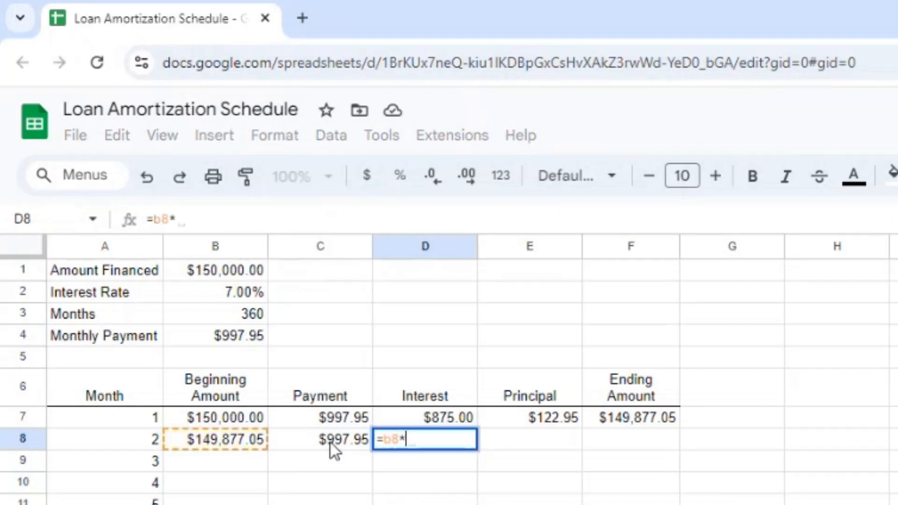
pyautogui.write('($b')
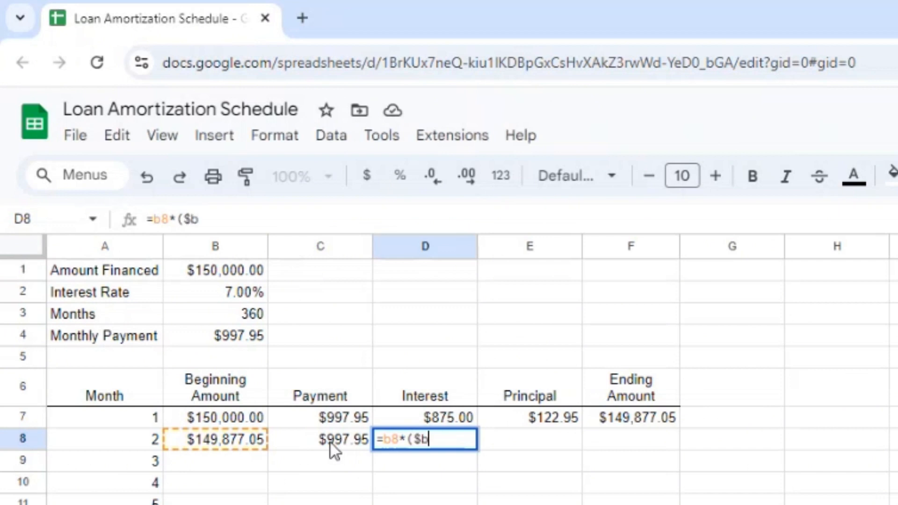
pyautogui.write('$2')
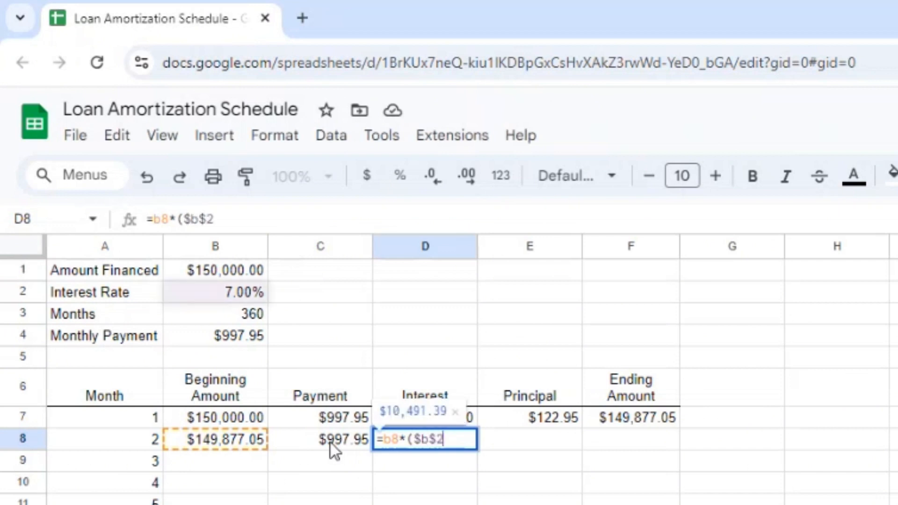
pyautogui.write('/')
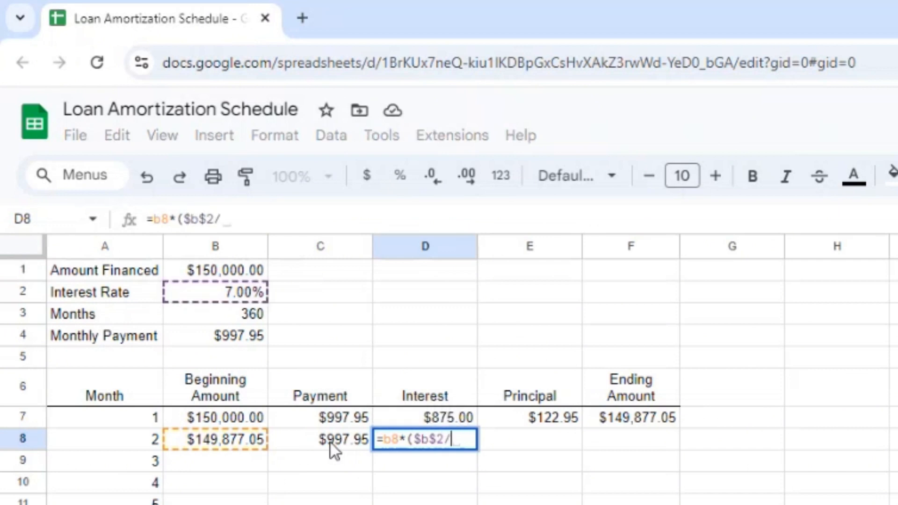
pyautogui.write('12)')
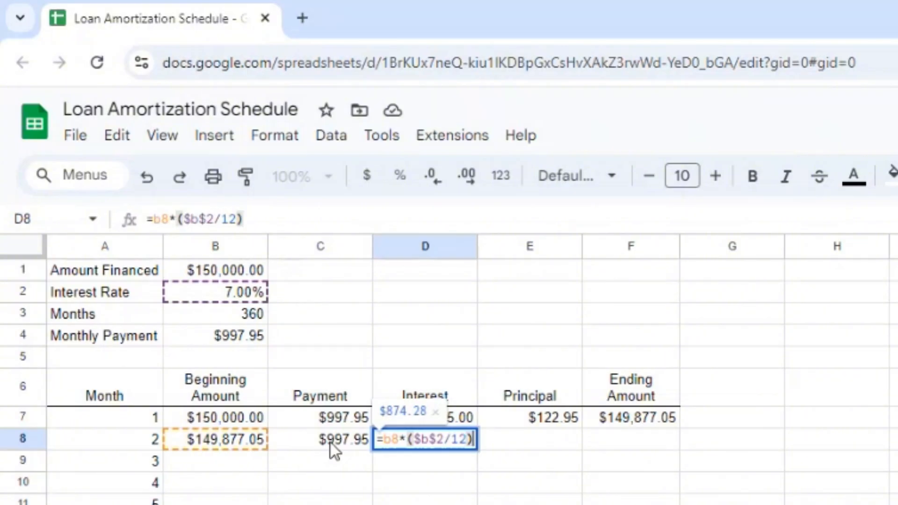
pyautogui.press('Return')
# Calculate month 2's principal in E8 with the formula +C8-D8, picking the payment and interest cells as references.
pyautogui.press('Left')
pyautogui.press('Up')
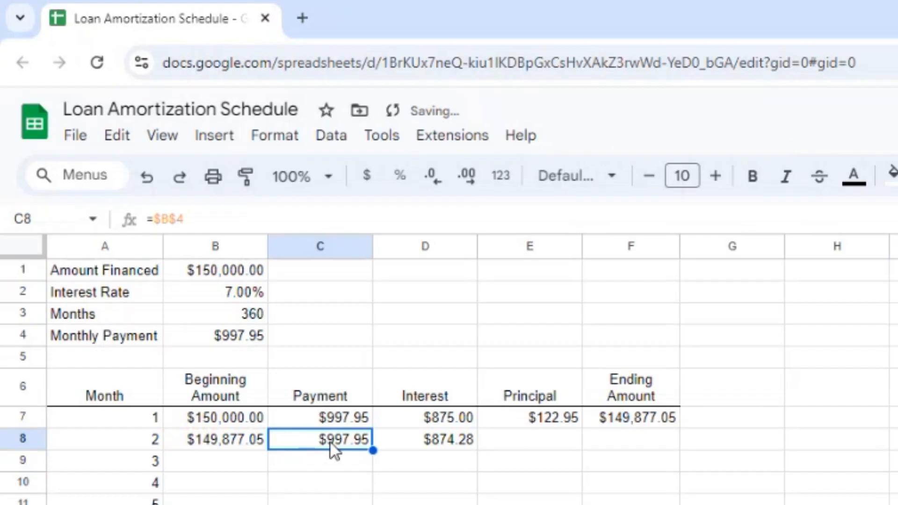
pyautogui.press('Right')
pyautogui.press('Right')
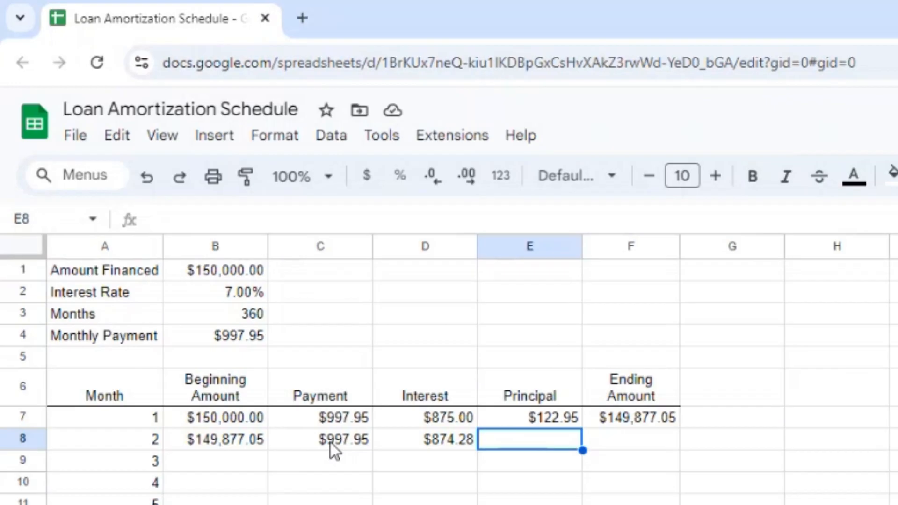
pyautogui.write('+')
pyautogui.click(304, 442)
pyautogui.write('-')
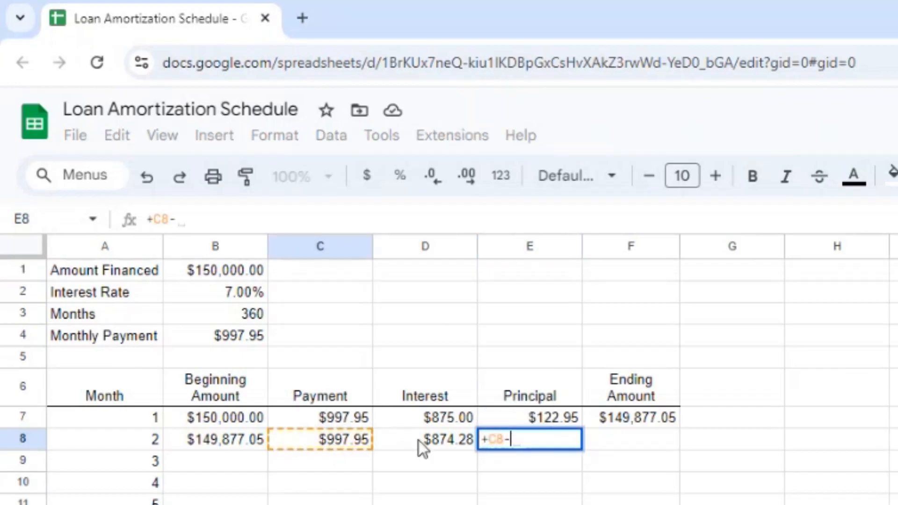
pyautogui.click(419, 441)
pyautogui.press('Return')
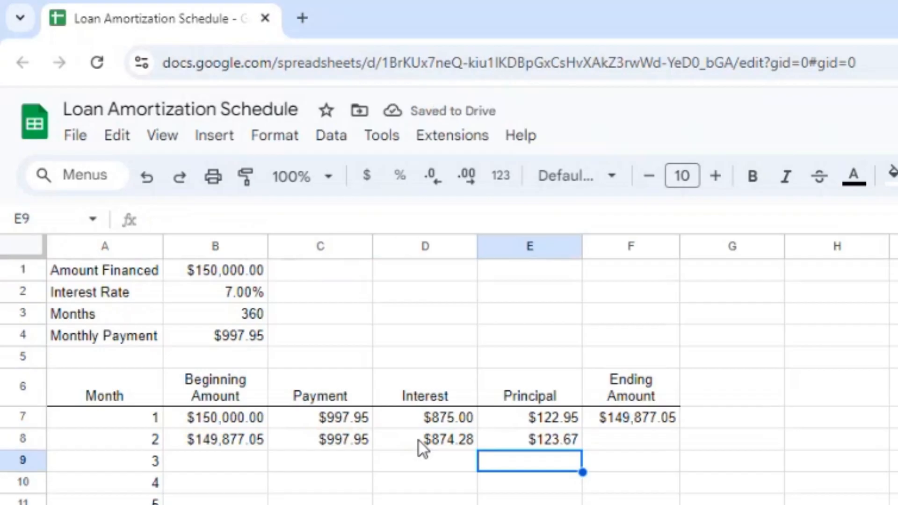
# Calculate month 2's ending amount in F8 with the formula +B8-E8, picking the beginning amount and principal cells as references.
pyautogui.press('Up')
pyautogui.press('Right')
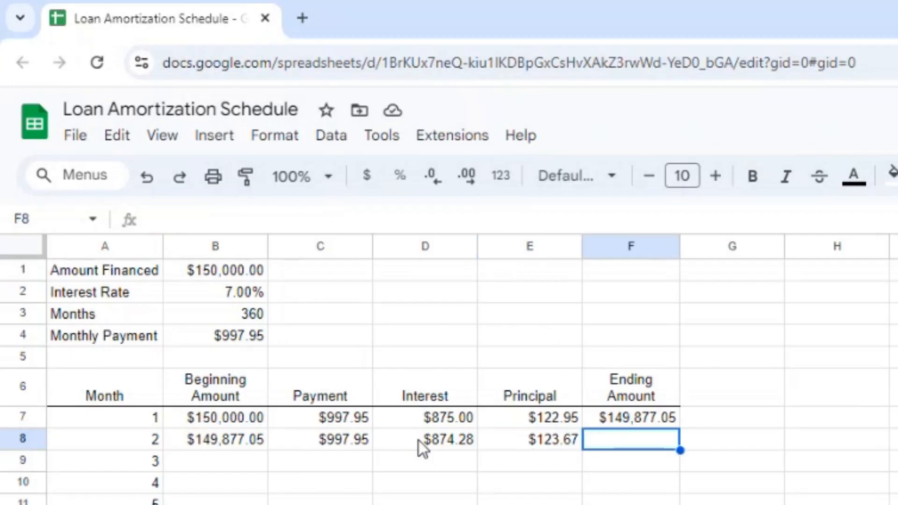
pyautogui.write('+')
pyautogui.click(221, 438)
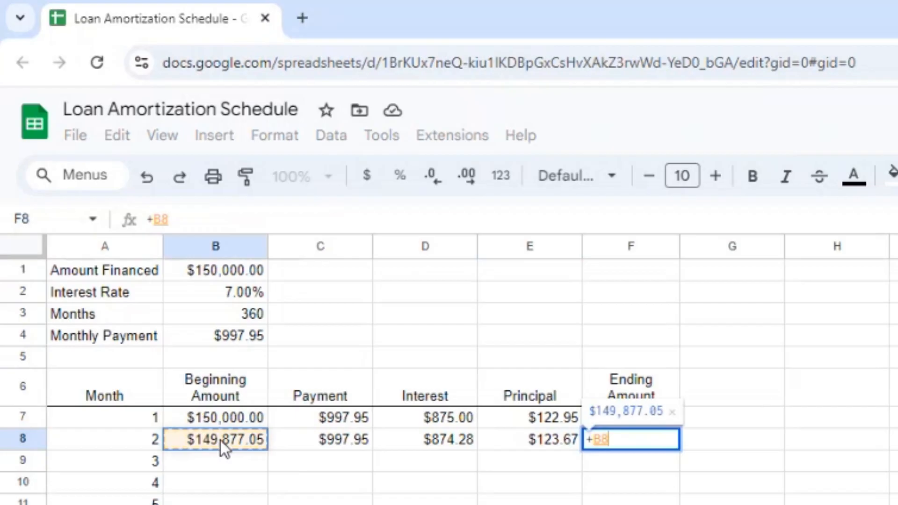
pyautogui.write('-')
pyautogui.click(519, 441)
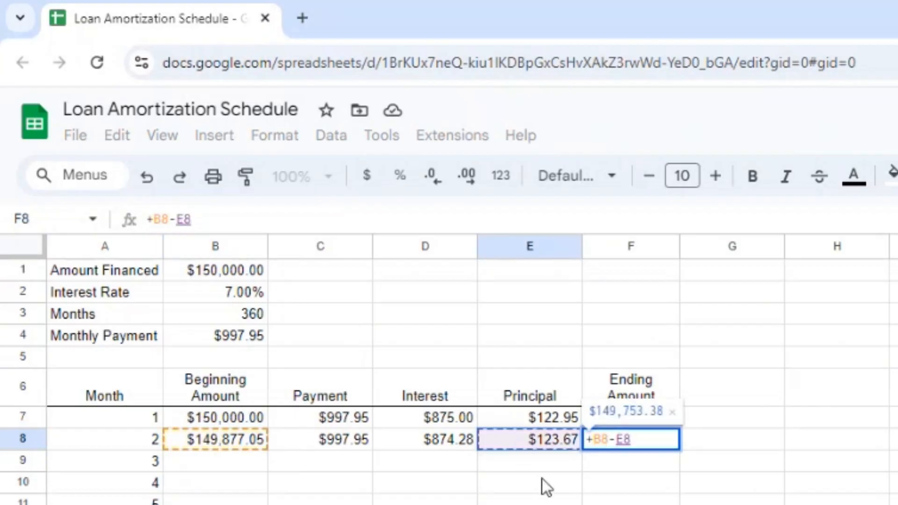
pyautogui.press('Return')
pyautogui.press('Return')
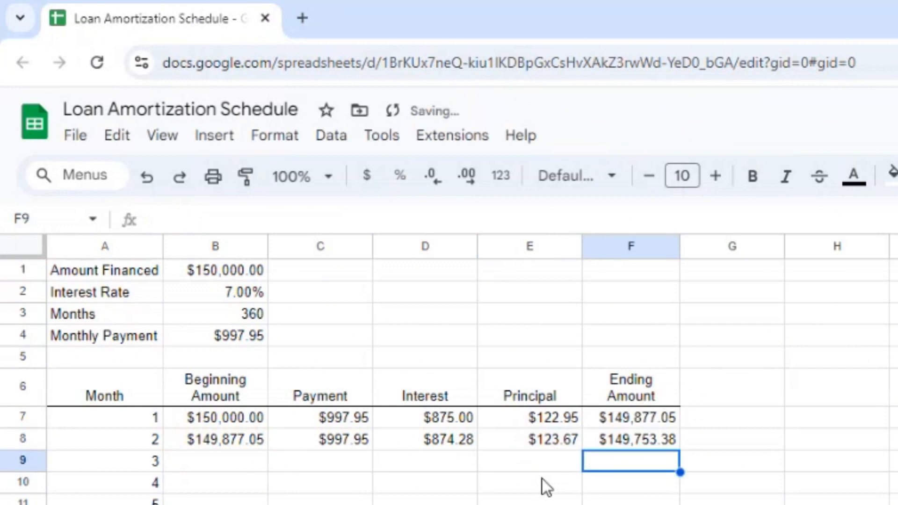
# Copy month 2's formulas from B8:F8 down through month 360 in row 366.
pyautogui.press('Left')
pyautogui.press('Left')
pyautogui.press('Left')
pyautogui.press('Left')
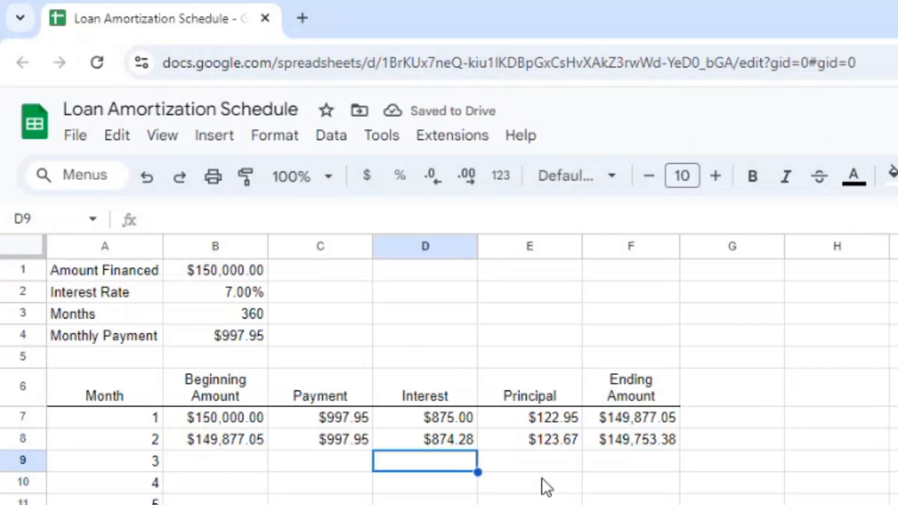
pyautogui.press('Up')
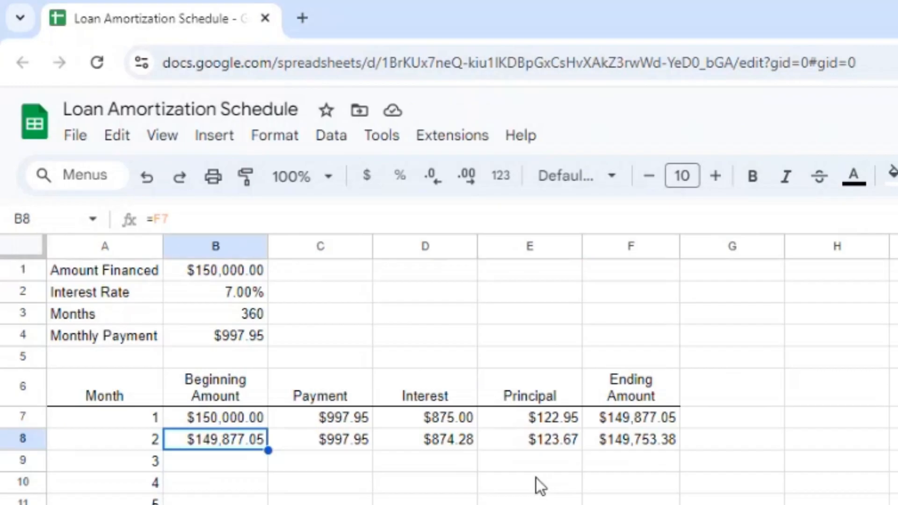
pyautogui.hotkey('ctrl', 'shift', 'Right')
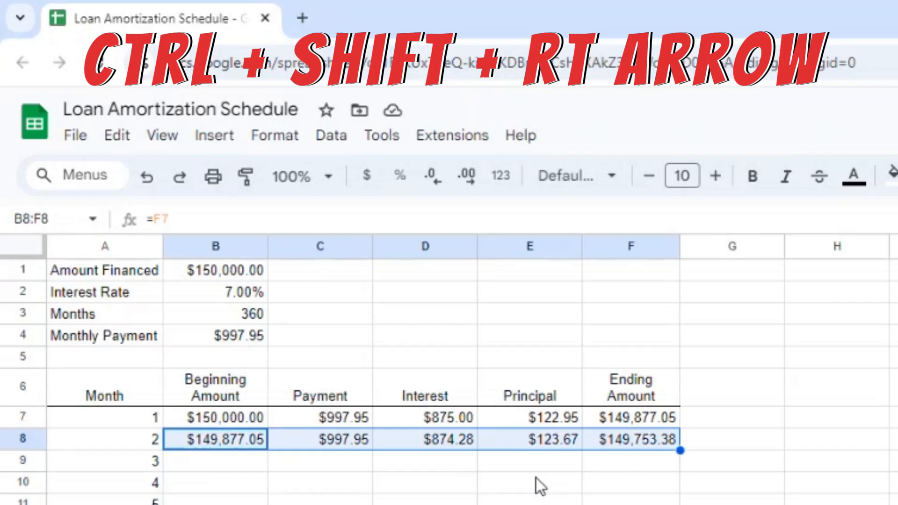
pyautogui.hotkey('ctrl', 'c')
pyautogui.press('Left')
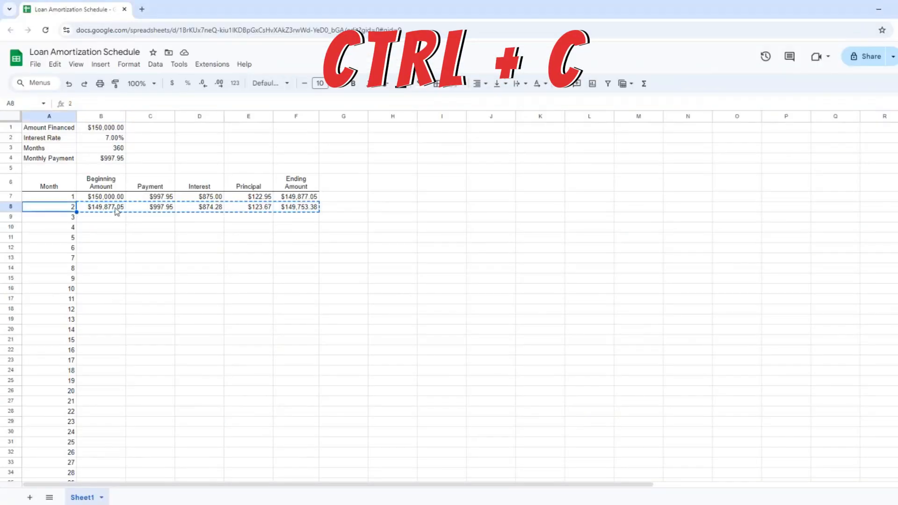
pyautogui.hotkey('ctrl', 'Down')
pyautogui.press('Right')
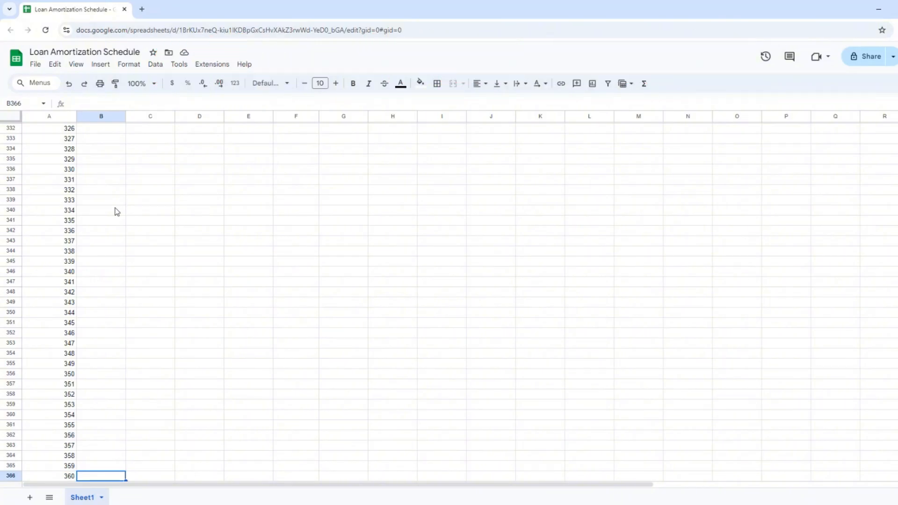
pyautogui.hotkey('ctrl', 'shift', 'Up')
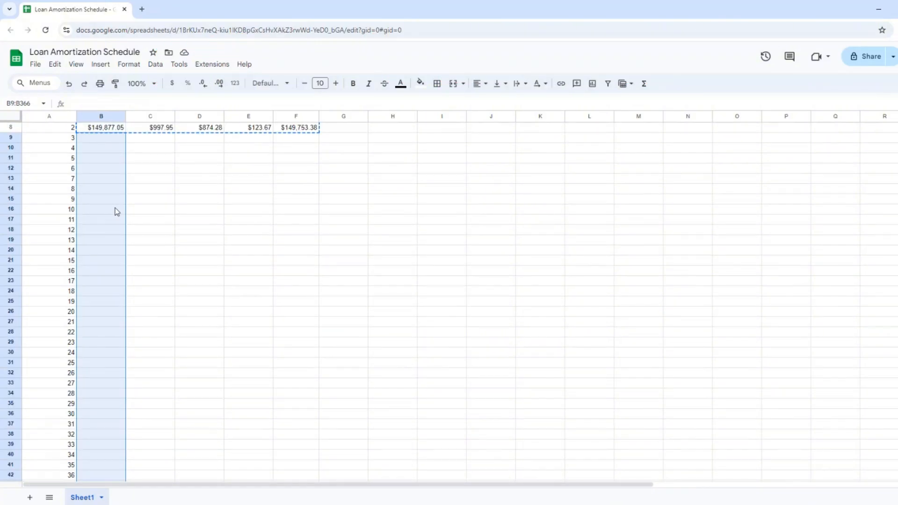
pyautogui.hotkey('ctrl', 'v')
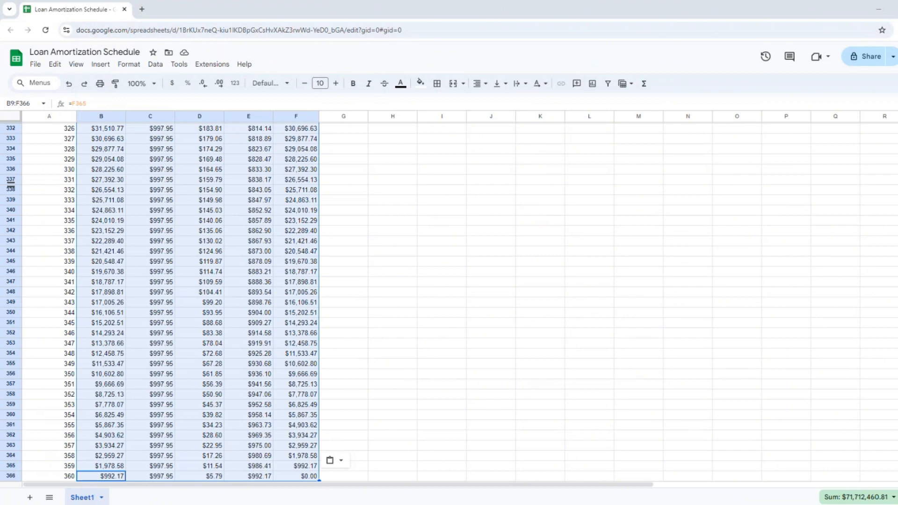
# Remove the dollar signs from the amounts in B8:F366, keeping thousands separators and two decimals.
pyautogui.scroll(20, 107, 234)
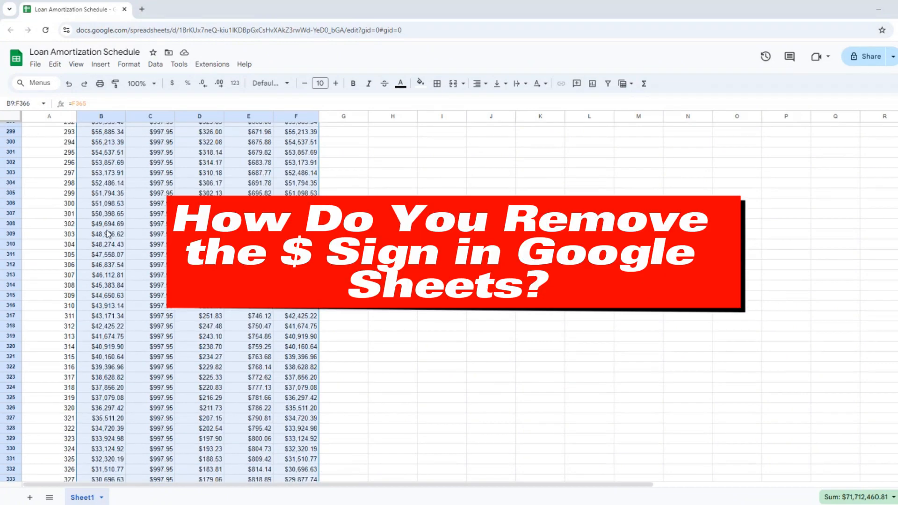
pyautogui.scroll(20, 108, 233)
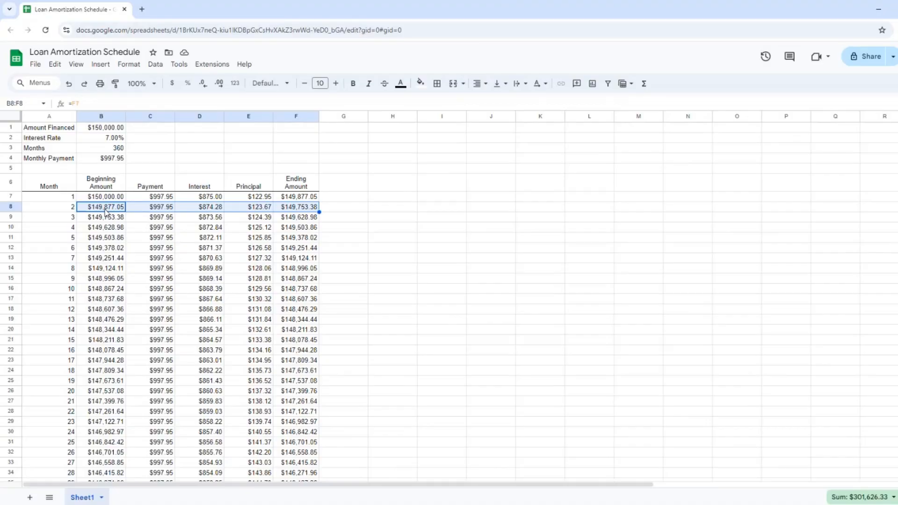
pyautogui.hotkey('ctrl', 'shift', 'Down')
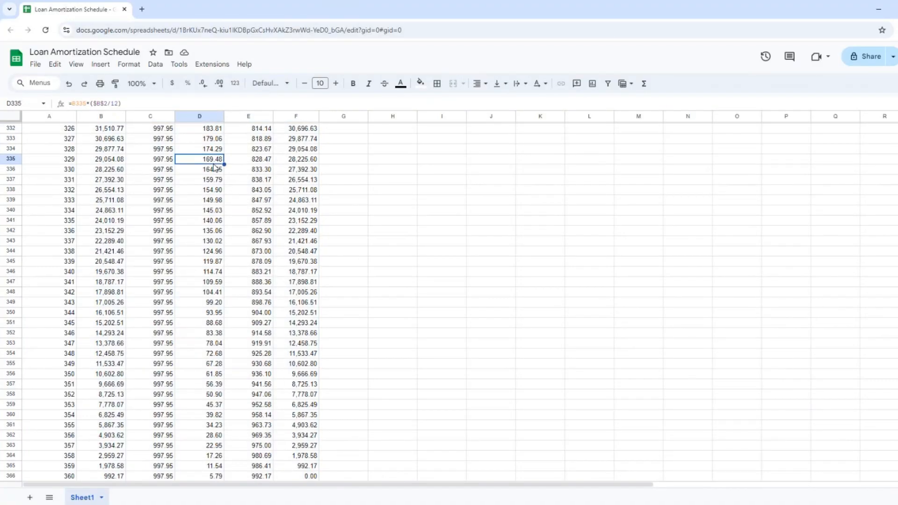
pyautogui.hotkey('ctrl', 'Home')
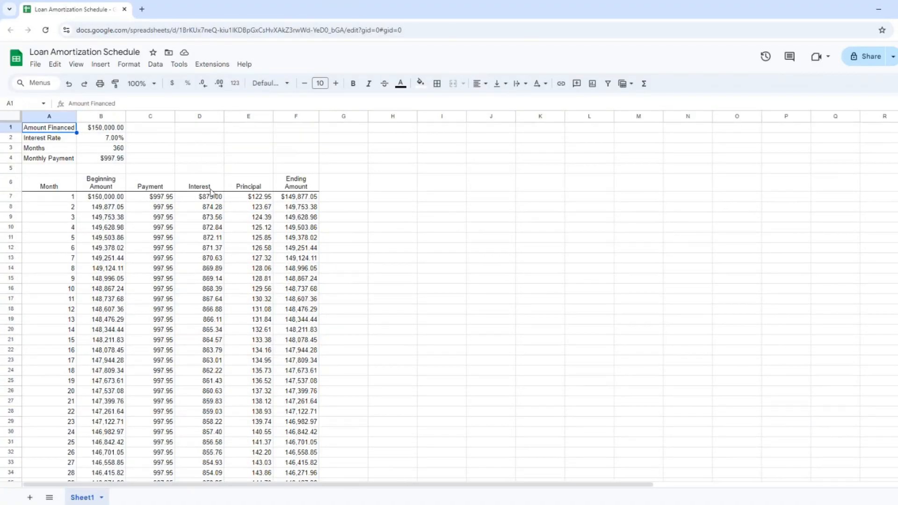
pyautogui.click(209, 198)
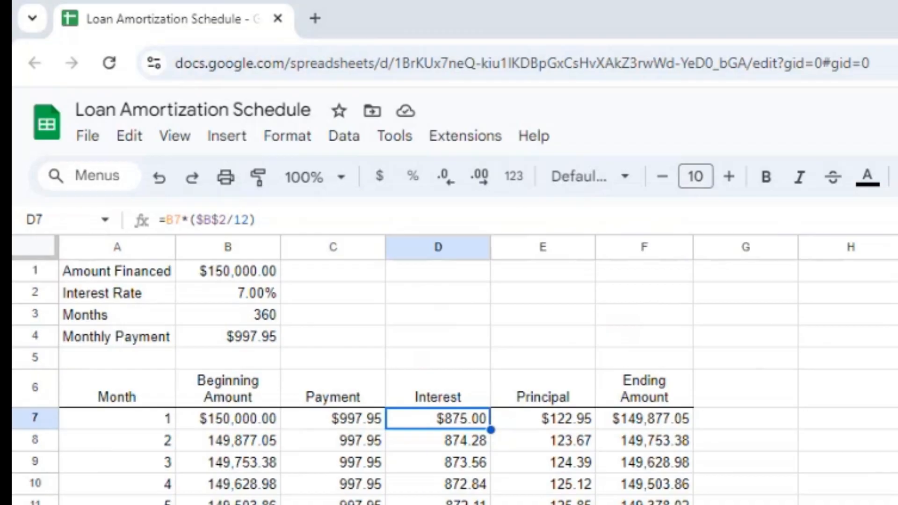
# Add the heading Accumulated Interest in G6, centred and wrapped with a bottom border like the other headings.
pyautogui.click(751, 399)
pyautogui.write('Accumula')
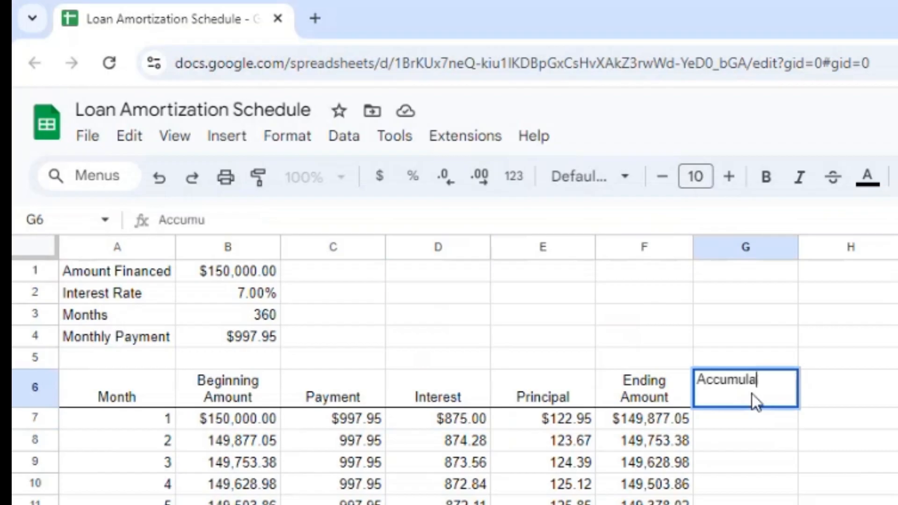
pyautogui.write('ted Interest')
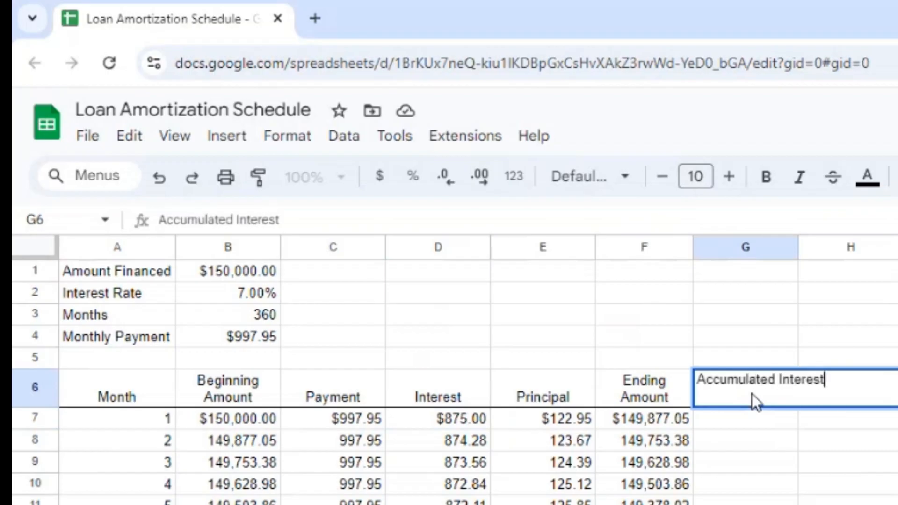
pyautogui.press('Return')
pyautogui.click(749, 389)
pyautogui.hotkey('ctrl', 'shift', 'e')
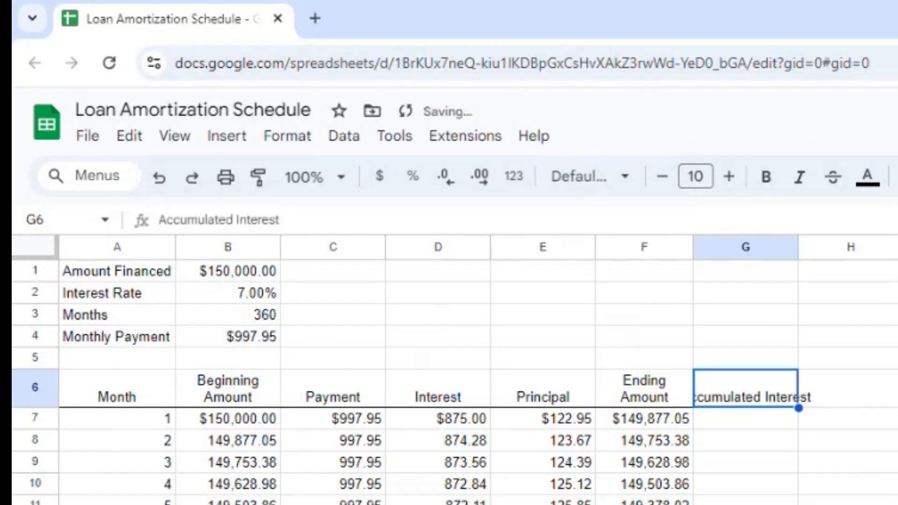
# Set month 1's accumulated interest in G7 to its interest with the formula =D7.
pyautogui.click(740, 427)
pyautogui.write('=')
pyautogui.click(453, 422)
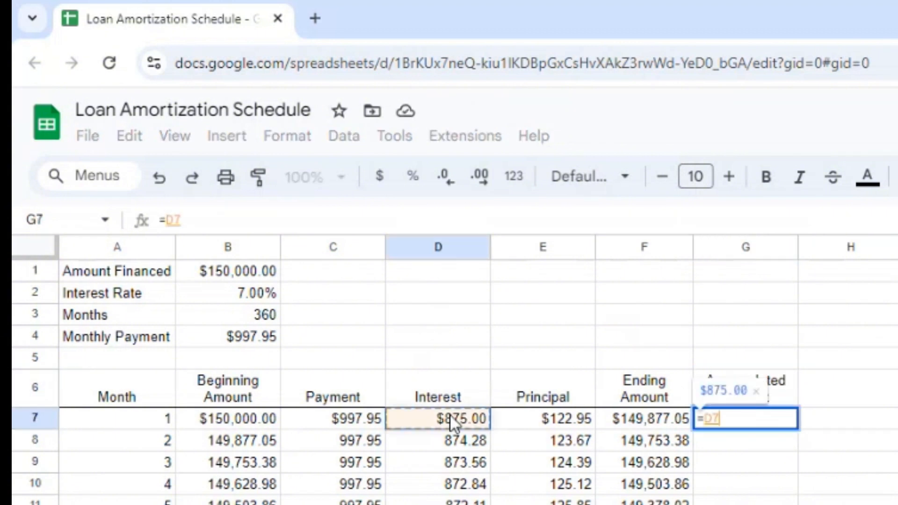
pyautogui.press('Return')
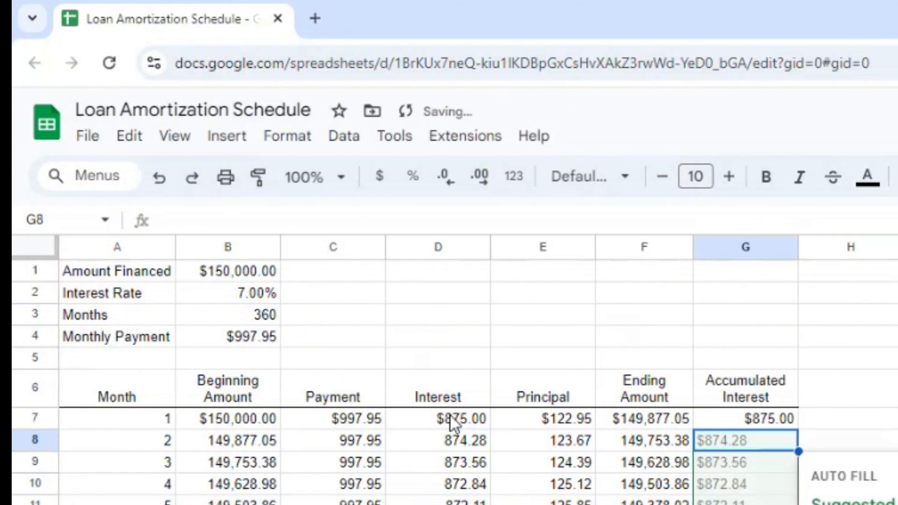
# Calculate month 2's accumulated interest in G8 with the formula =d8+g7.
pyautogui.write('=d8')
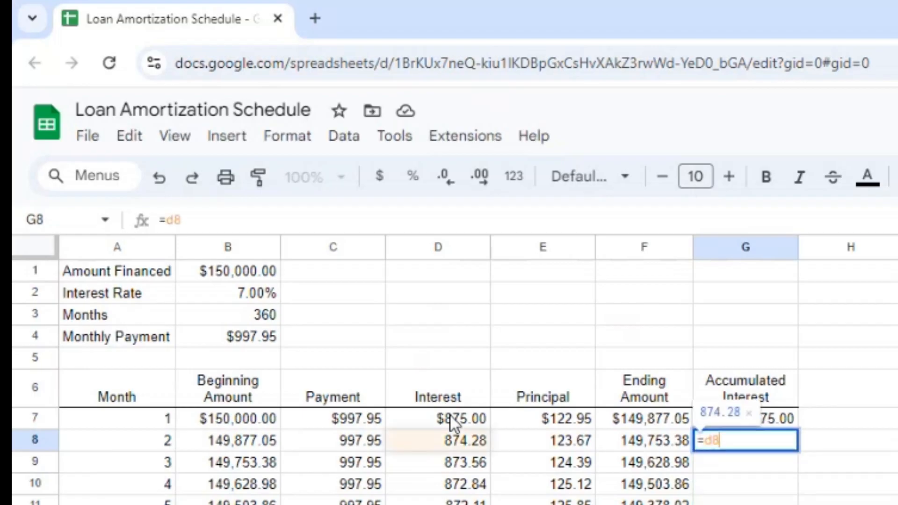
pyautogui.write('+g7')
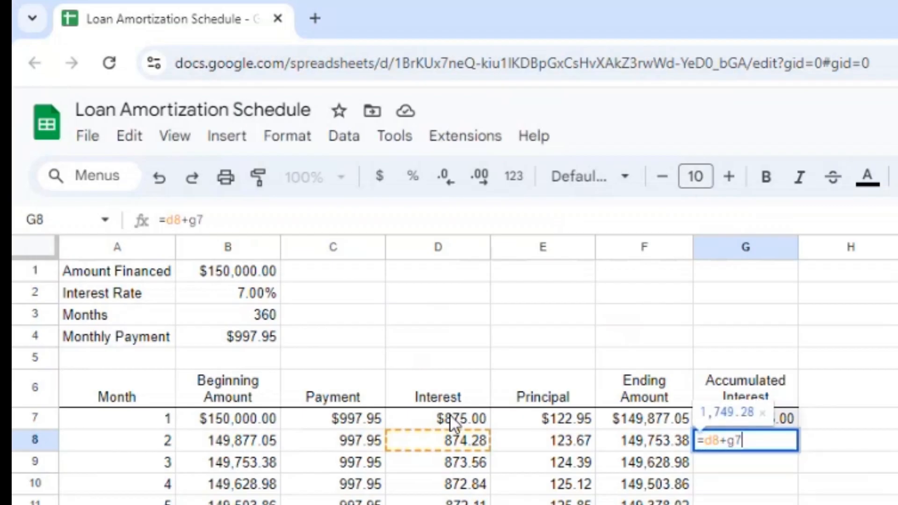
pyautogui.press('Return')
# Copy the accumulated interest formula from G8 down through month 360 in G366.
pyautogui.press('Up')
pyautogui.hotkey('ctrl', 'c')
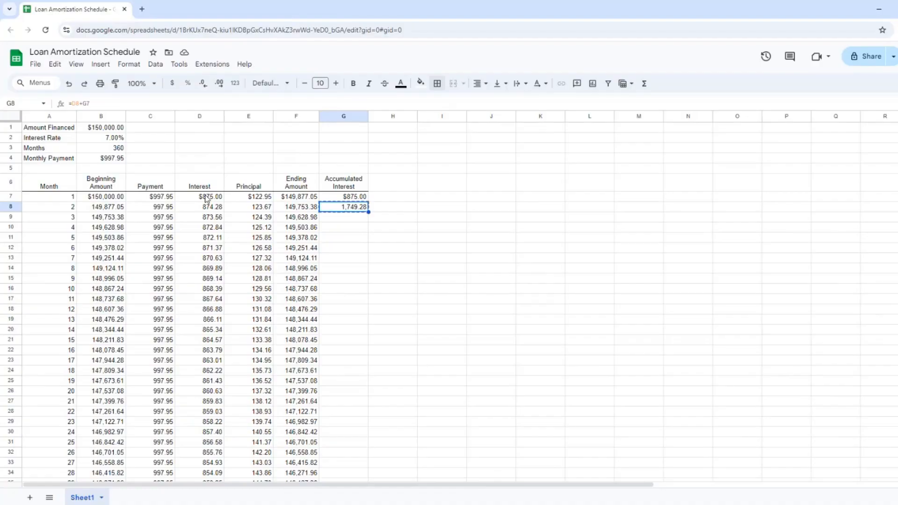
pyautogui.press('Left')
pyautogui.hotkey('ctrl', 'Down')
pyautogui.press('Right')
pyautogui.hotkey('ctrl', 'shift', 'Up')
pyautogui.hotkey('ctrl', 'v')
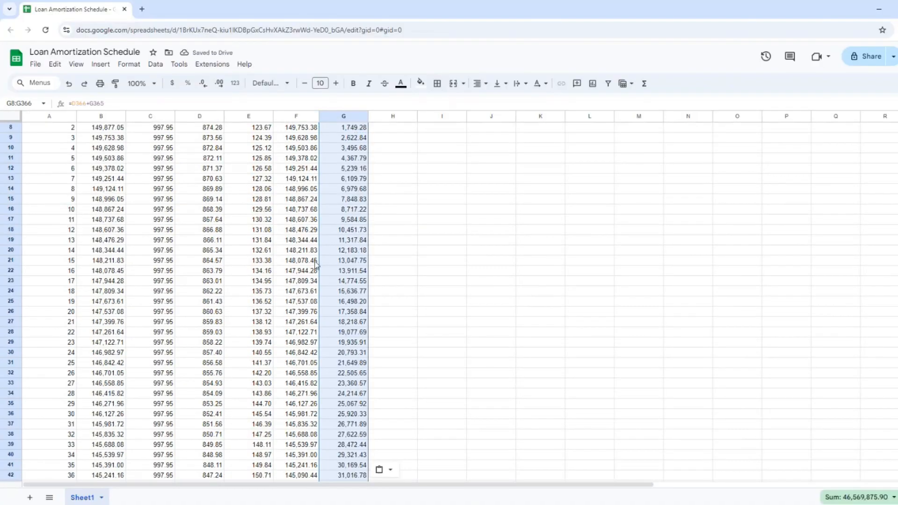
pyautogui.hotkey('ctrl', 'Down')
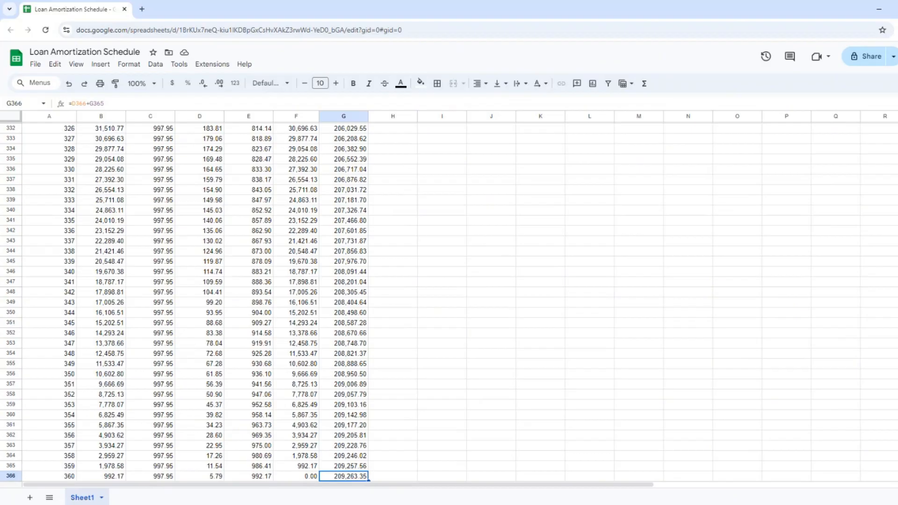
# Add the heading Accumulated Principal in H6.
pyautogui.click(358, 258)
pyautogui.hotkey('ctrl', 'Up')
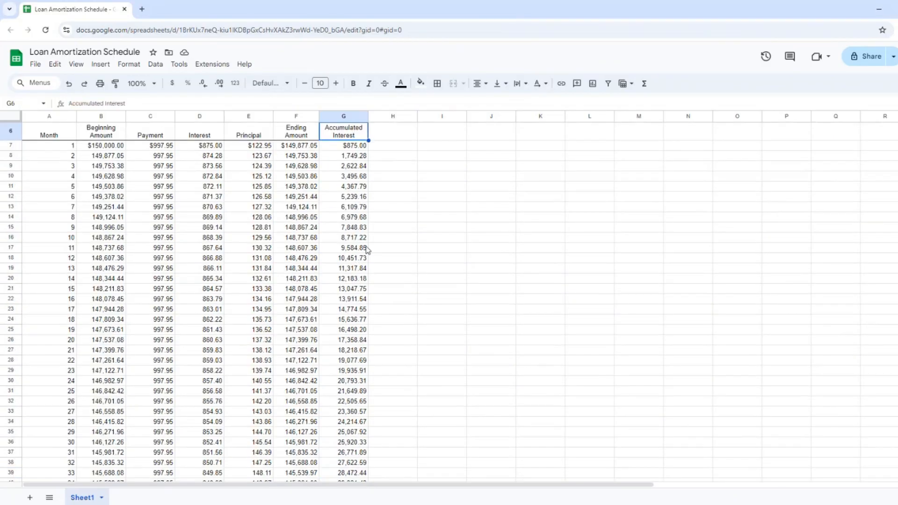
pyautogui.click(387, 135)
pyautogui.write('Accumu')
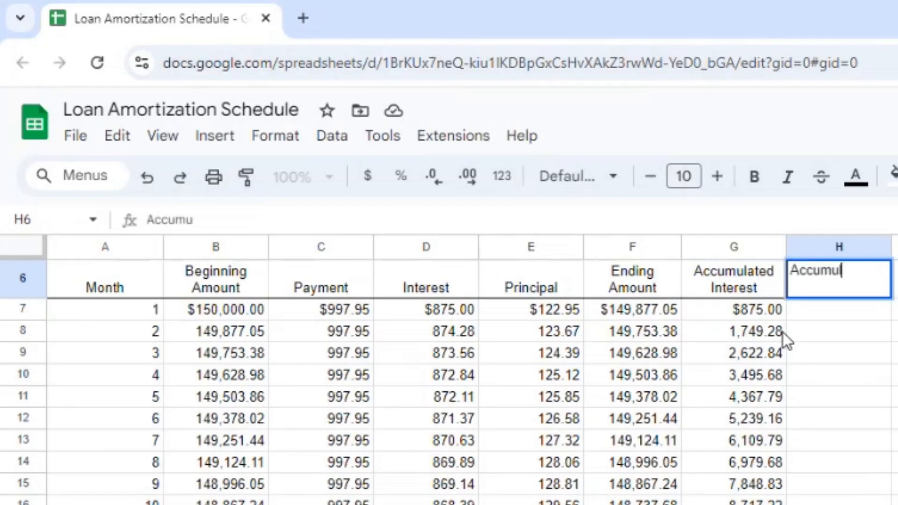
pyautogui.write('lated Prin')
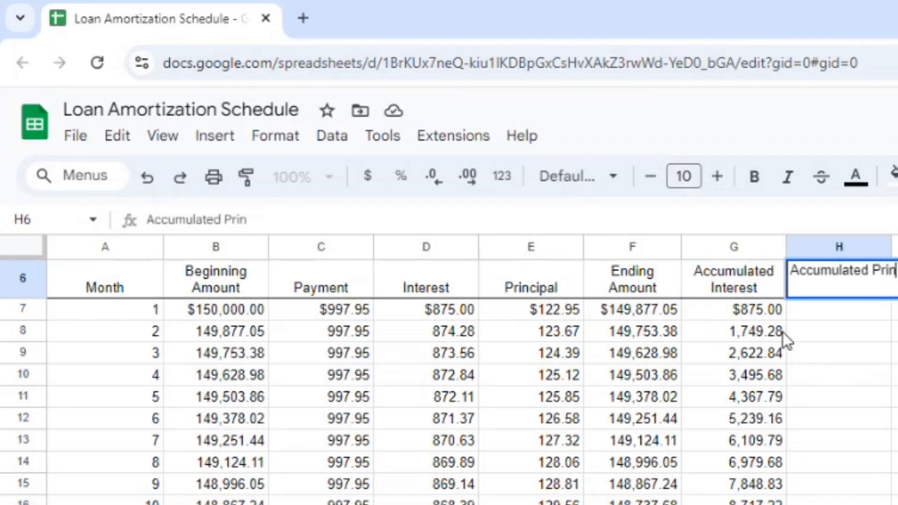
pyautogui.write('cipal')
pyautogui.press('Return')
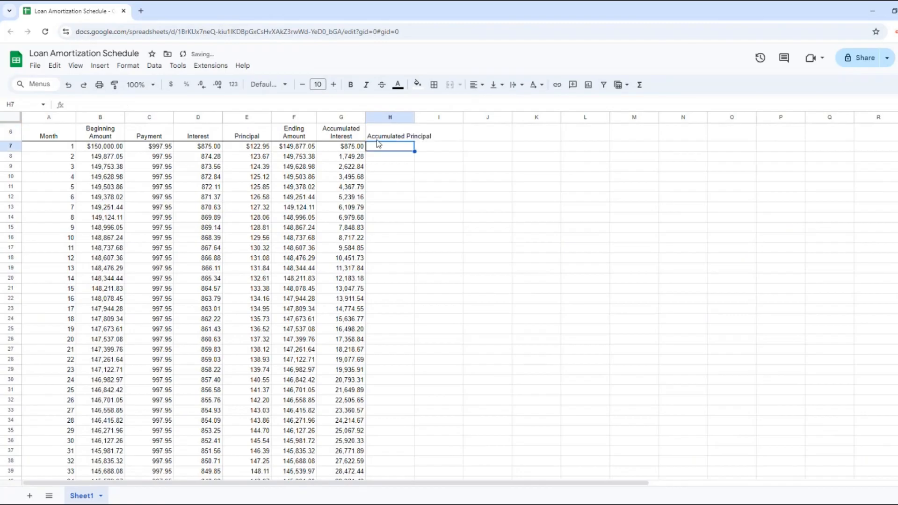
# Centre and wrap the Accumulated Principal heading in H6 and give the cell a bottom border.
pyautogui.click(377, 139)
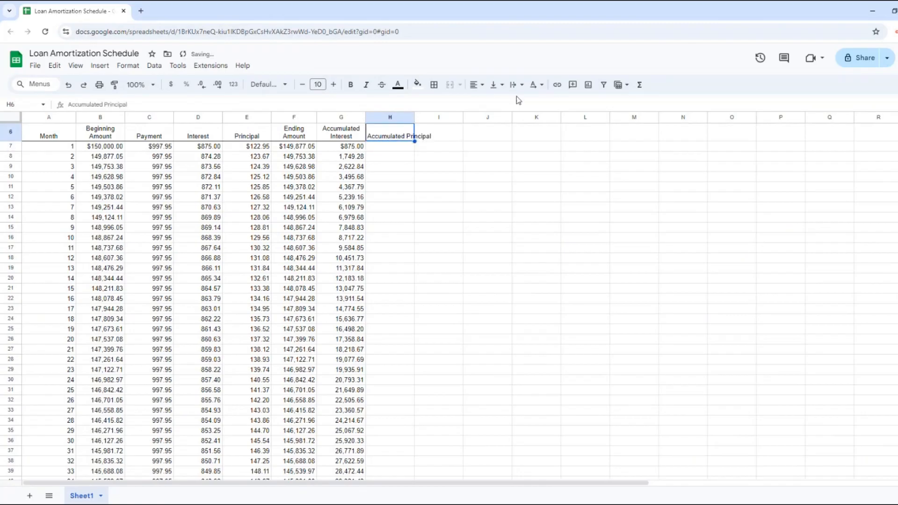
pyautogui.click(474, 85)
pyautogui.click(492, 105)
pyautogui.click(517, 84)
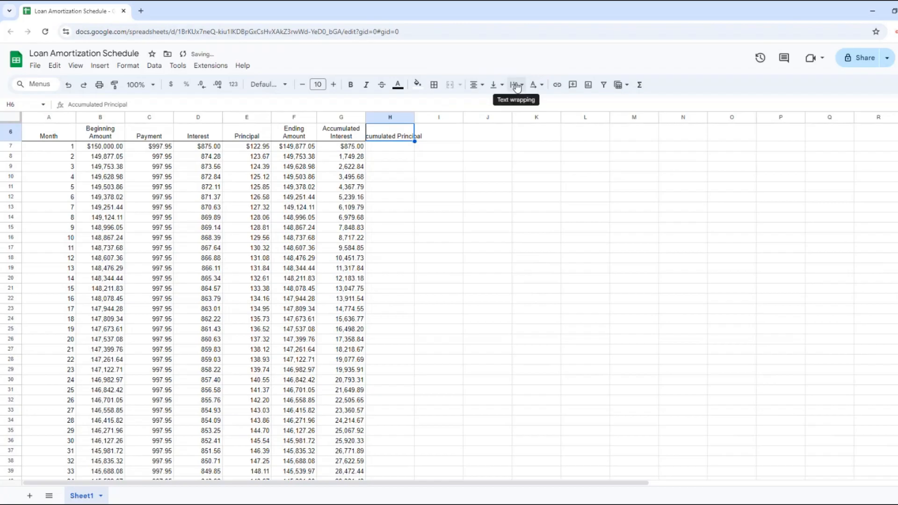
pyautogui.click(517, 99)
pyautogui.click(434, 85)
pyautogui.click(489, 123)
# Set month 1's accumulated principal in H7 with the formula =e7.
pyautogui.click(381, 149)
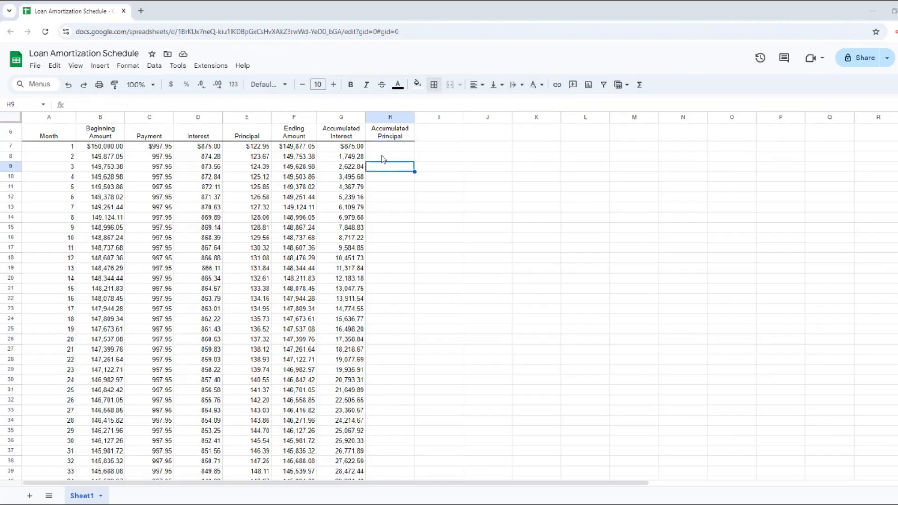
pyautogui.write('=')
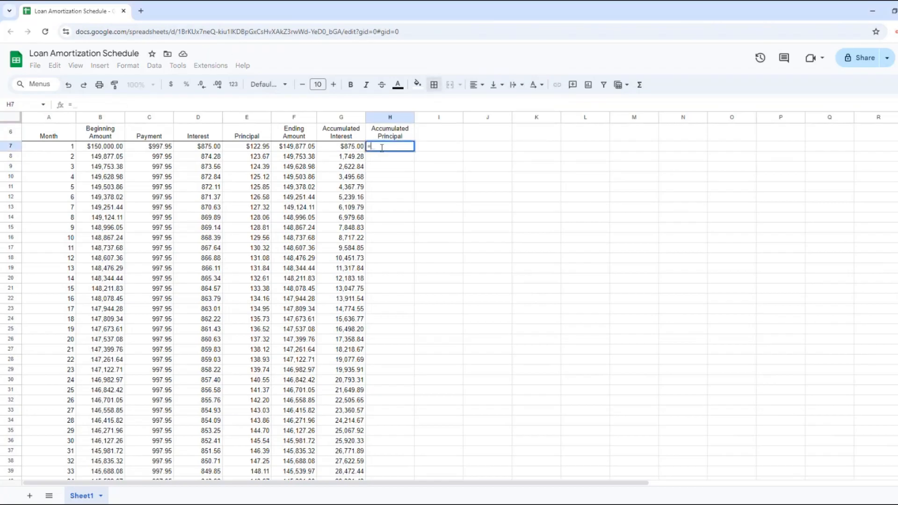
pyautogui.write('e7')
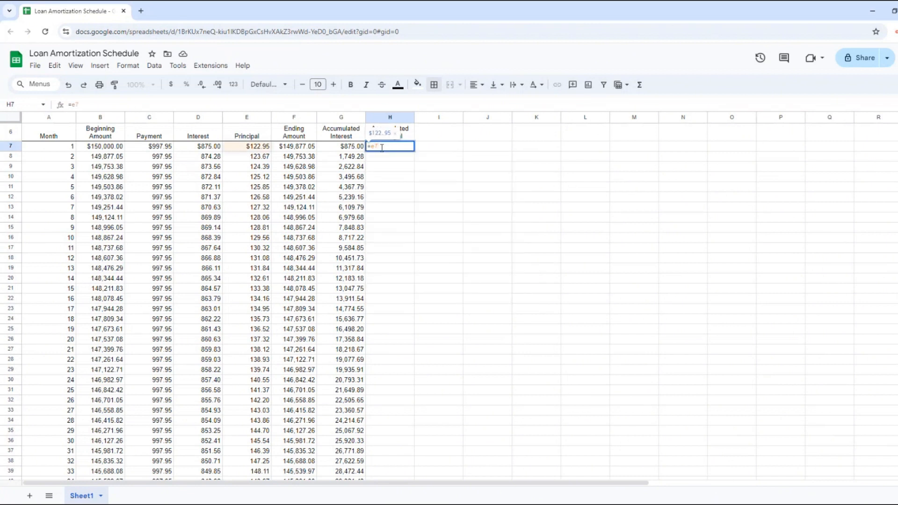
pyautogui.press('Return')
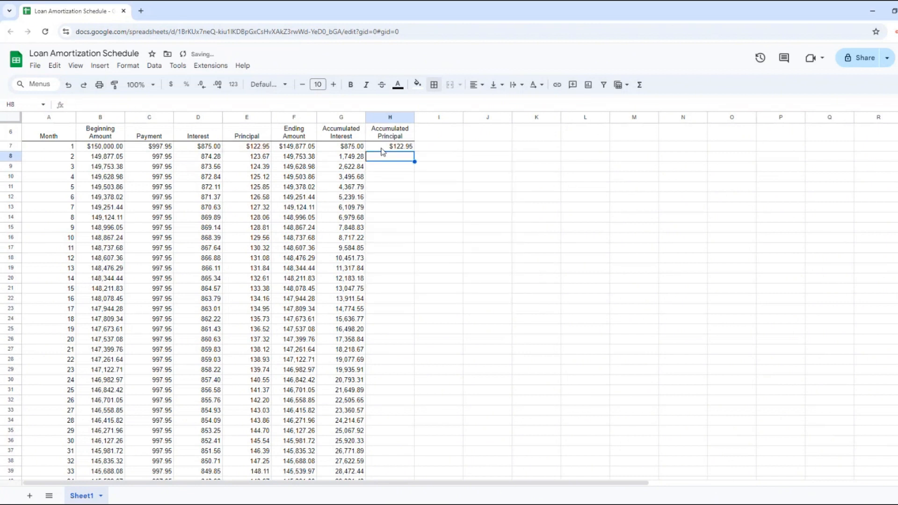
# Calculate month 2's accumulated principal in H8 with the formula =e8+h7.
pyautogui.scroll(1, 382, 151)
pyautogui.write('=')
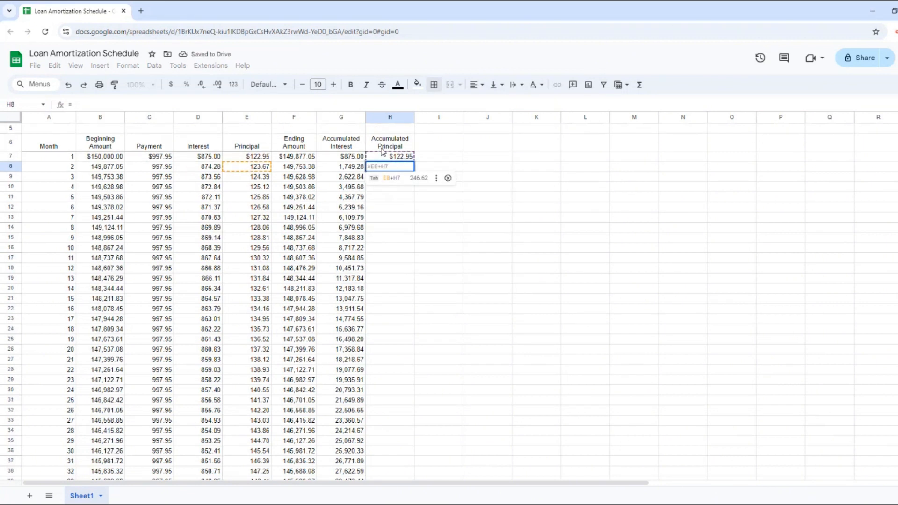
pyautogui.write('e8+')
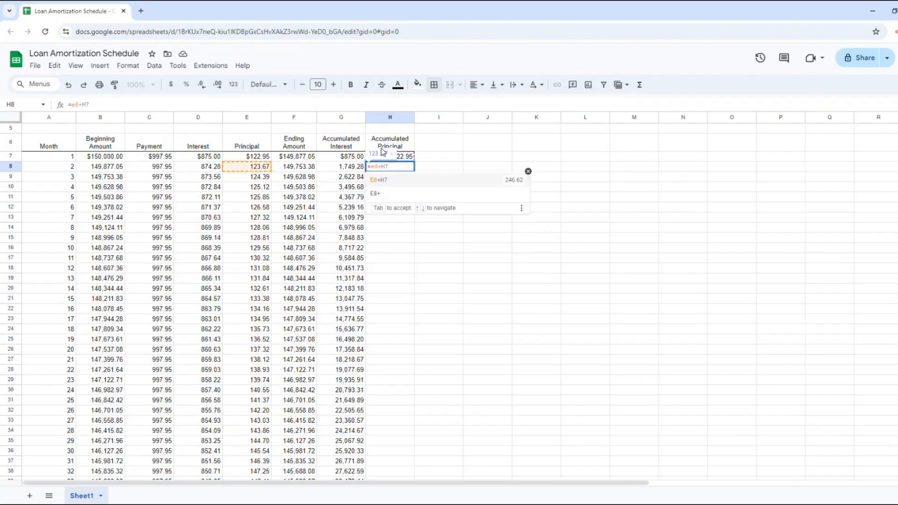
pyautogui.write('h7')
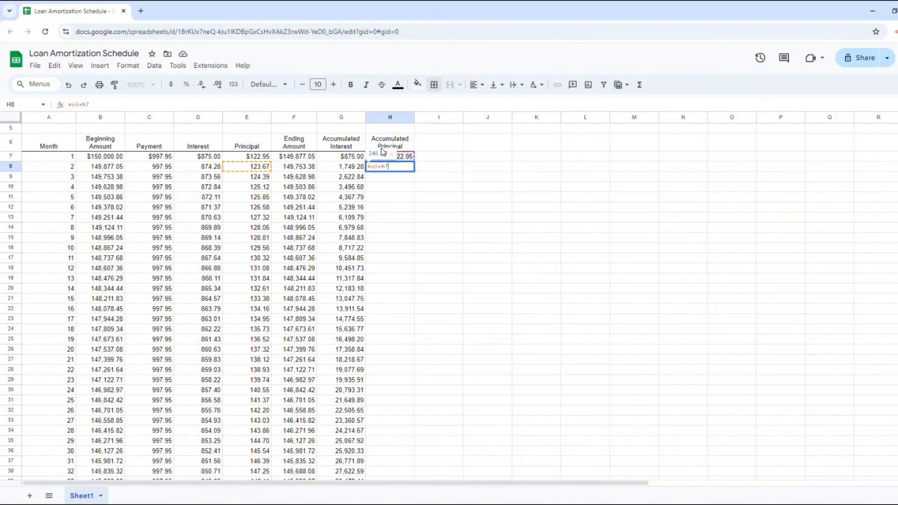
pyautogui.press('Return')
# Copy the accumulated principal formula from H8 down through month 360 in H366.
pyautogui.click(391, 169)
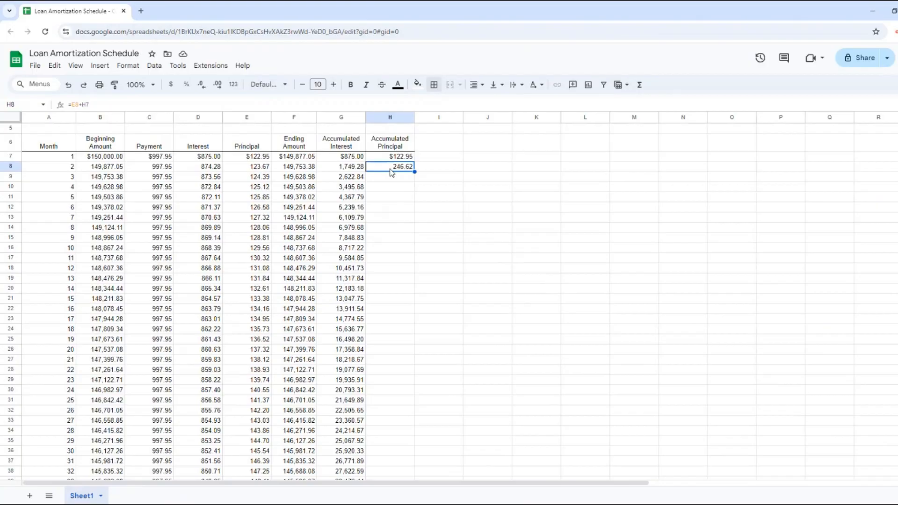
pyautogui.hotkey('ctrl', 'c')
pyautogui.press('Down')
pyautogui.hotkey('shift', 'pagedown')
pyautogui.hotkey('shift', 'pagedown')
pyautogui.hotkey('shift', 'pagedown')
pyautogui.hotkey('shift', 'pagedown')
pyautogui.hotkey('shift', 'pagedown')
pyautogui.hotkey('shift', 'pagedown')
pyautogui.hotkey('shift', 'pagedown')
pyautogui.hotkey('shift', 'pagedown')
pyautogui.hotkey('shift', 'pagedown')
pyautogui.hotkey('shift', 'pagedown')
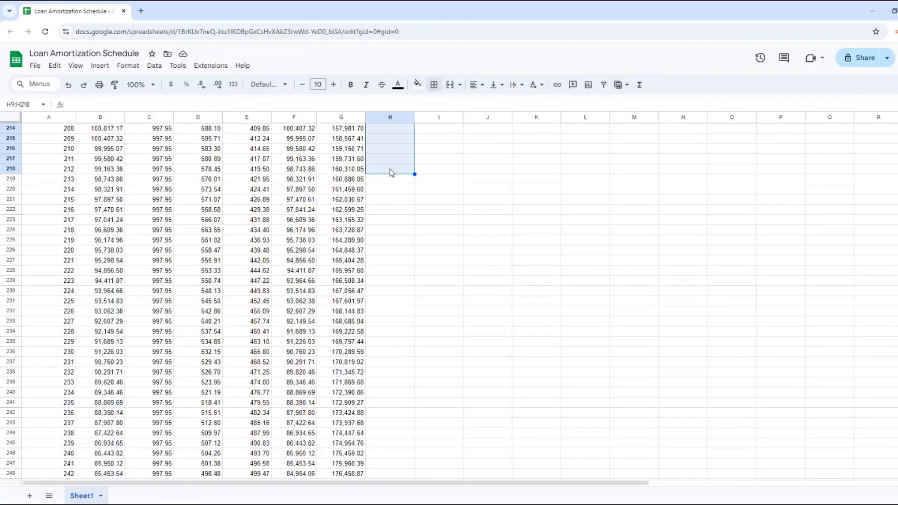
pyautogui.hotkey('shift', 'Down')
pyautogui.hotkey('shift', 'Down')
pyautogui.hotkey('shift', 'Down')
pyautogui.hotkey('shift', 'Down')
pyautogui.hotkey('shift', 'Down')
pyautogui.hotkey('ctrl', 'v')
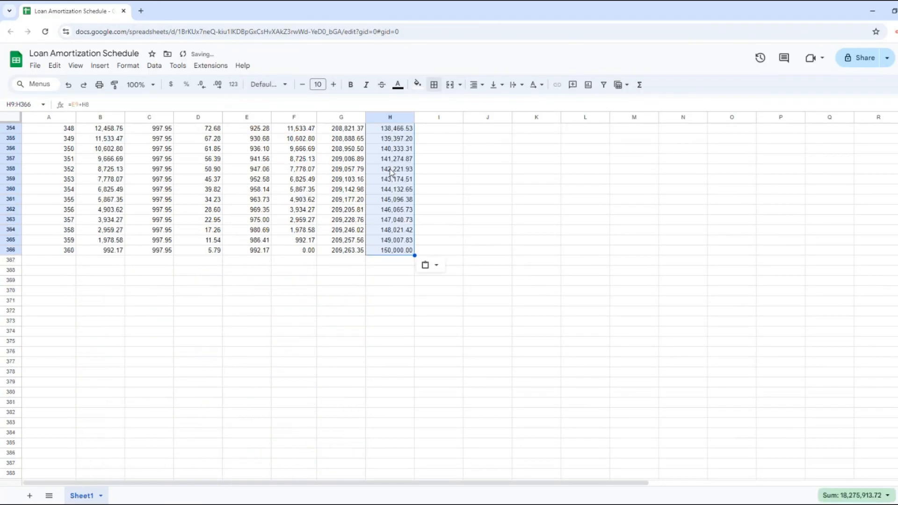
pyautogui.click(356, 239)
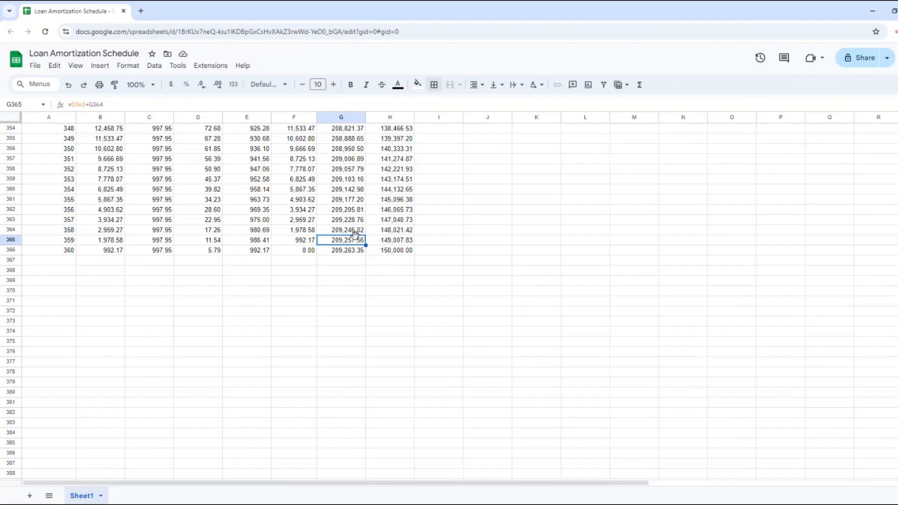
# Set the amount financed in B1 to 100000 and check the accumulated interest and principal at month 360.
pyautogui.hotkey('ctrl', 'Home')
pyautogui.press('Right')
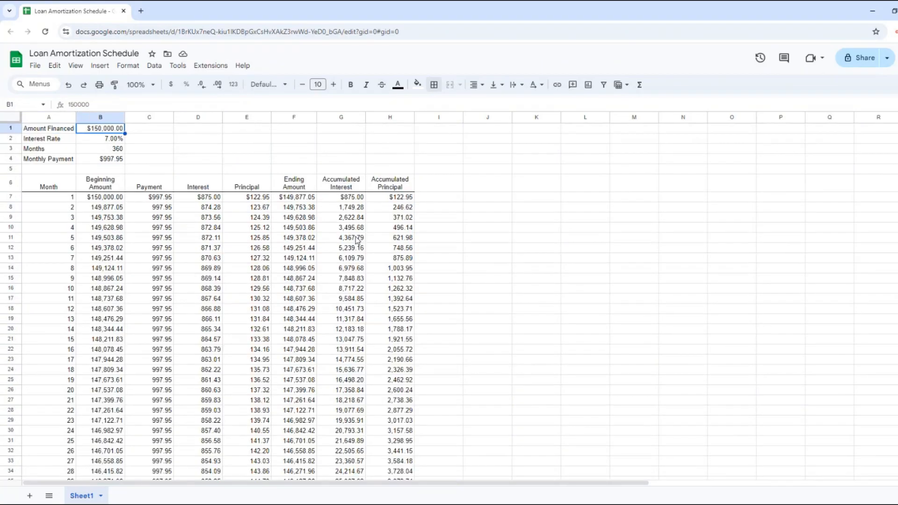
pyautogui.write('100000')
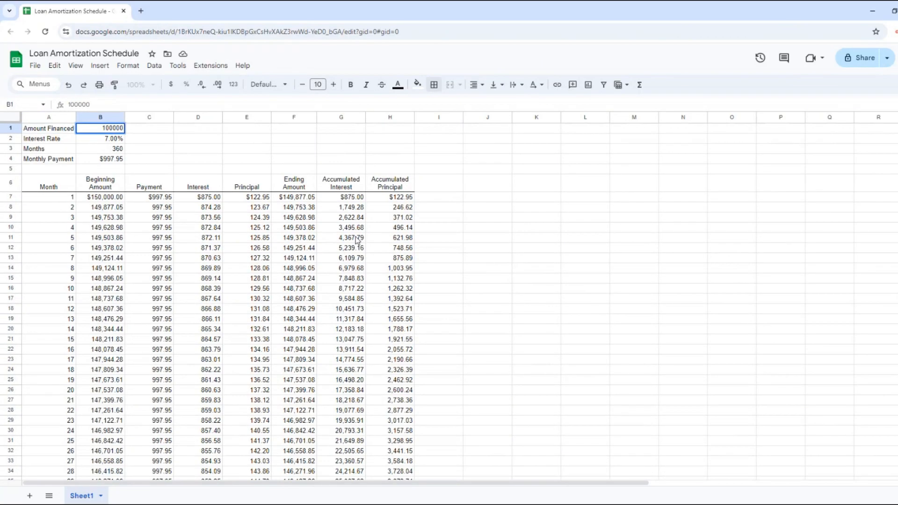
pyautogui.press('Return')
pyautogui.click(340, 382)
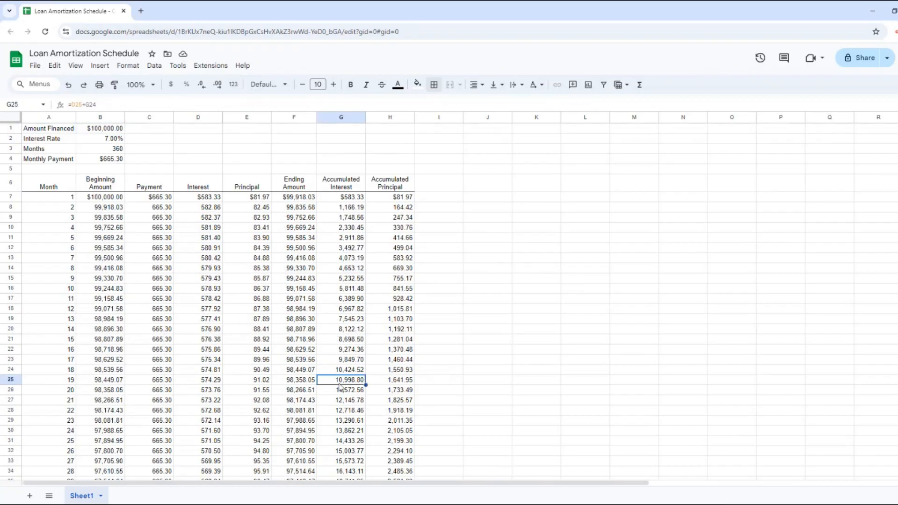
pyautogui.hotkey('ctrl', 'Down')
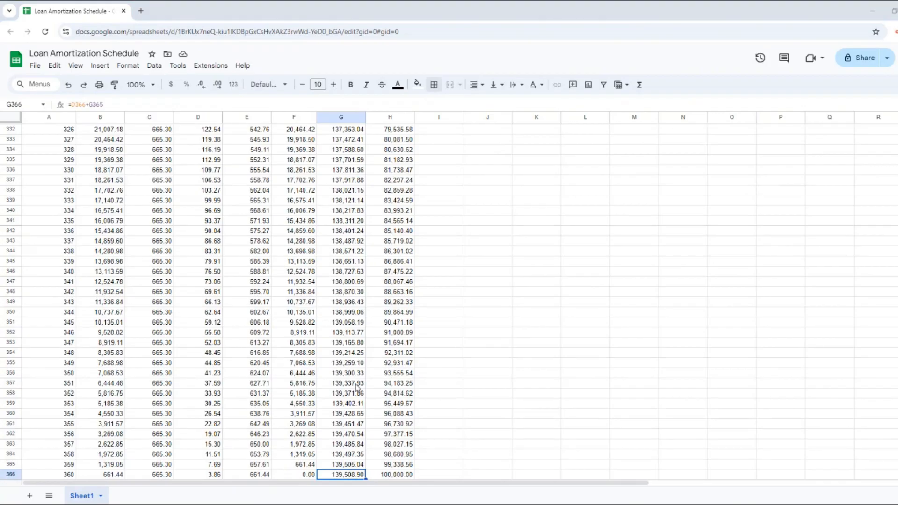
pyautogui.click(385, 373)
pyautogui.hotkey('ctrl', 'Home')
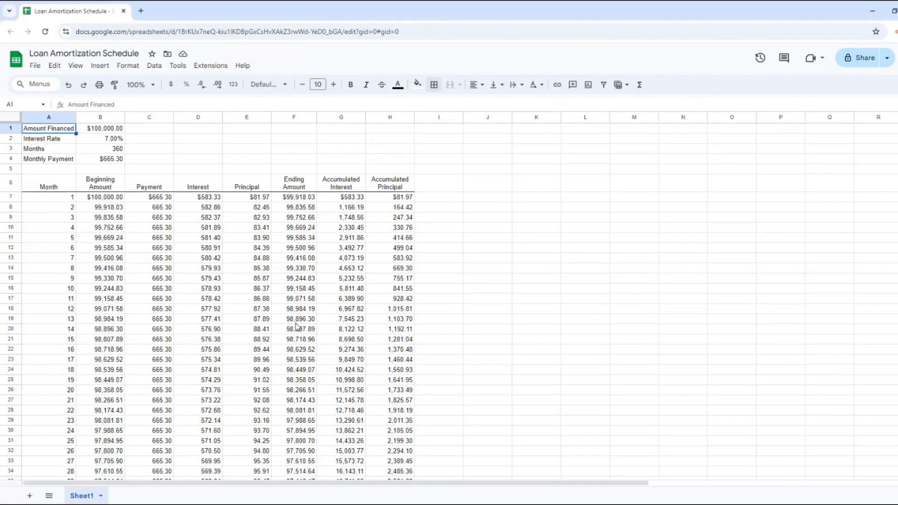
# Set the number of months in B3 to =20*12 and the interest rate in B2 to 6.5%.
pyautogui.click(110, 151)
pyautogui.write('=20*12')
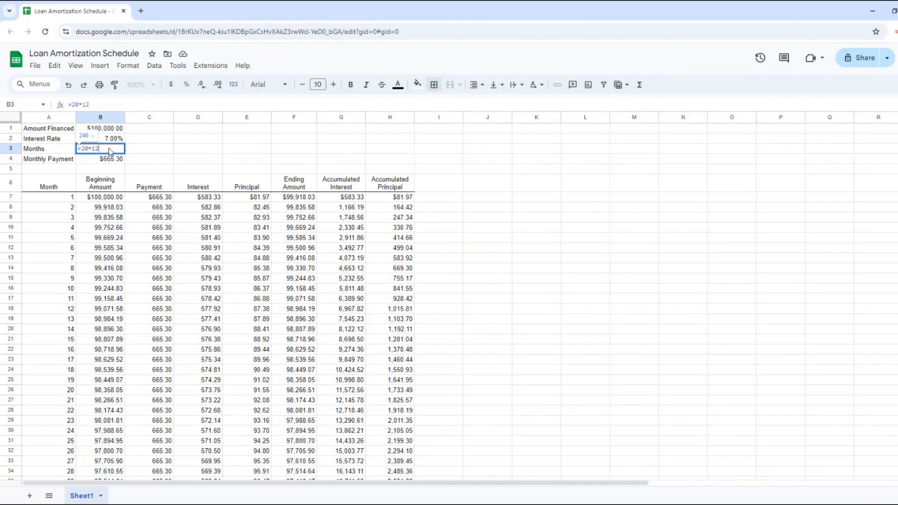
pyautogui.press('Return')
pyautogui.click(349, 412)
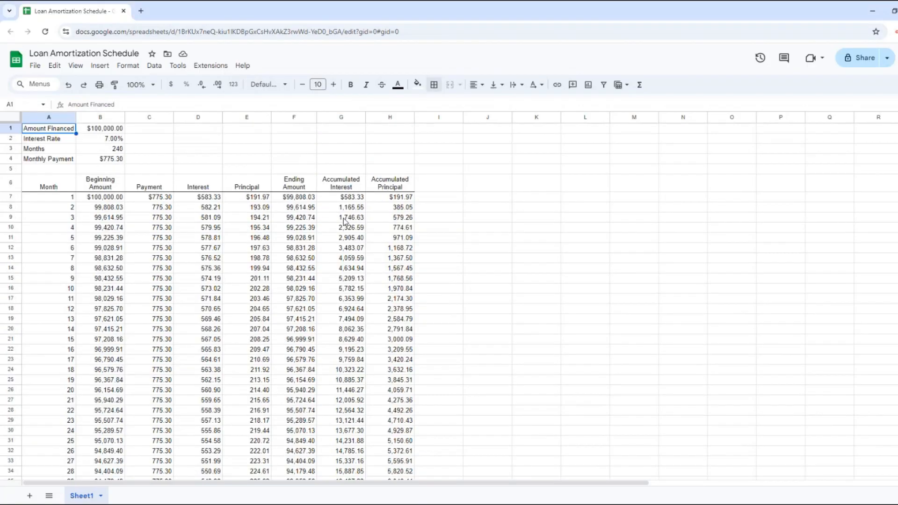
pyautogui.write('6.5')
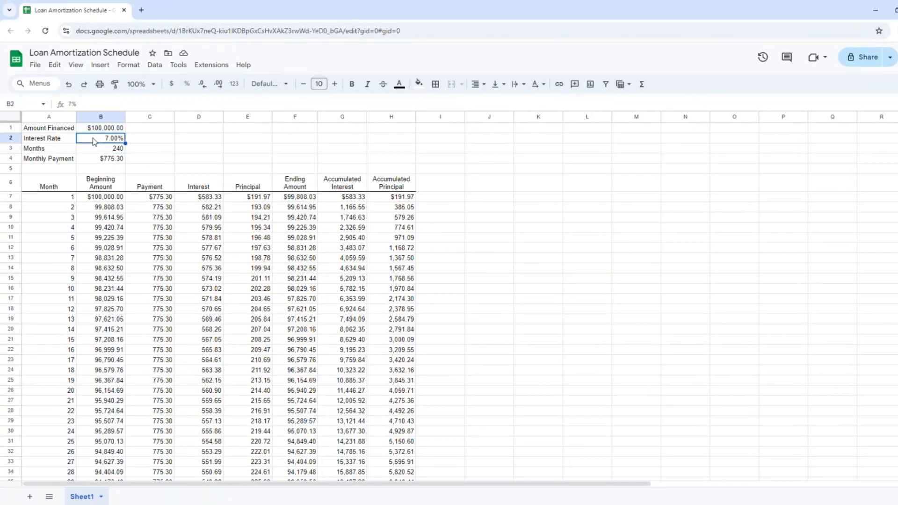
pyautogui.press('Return')
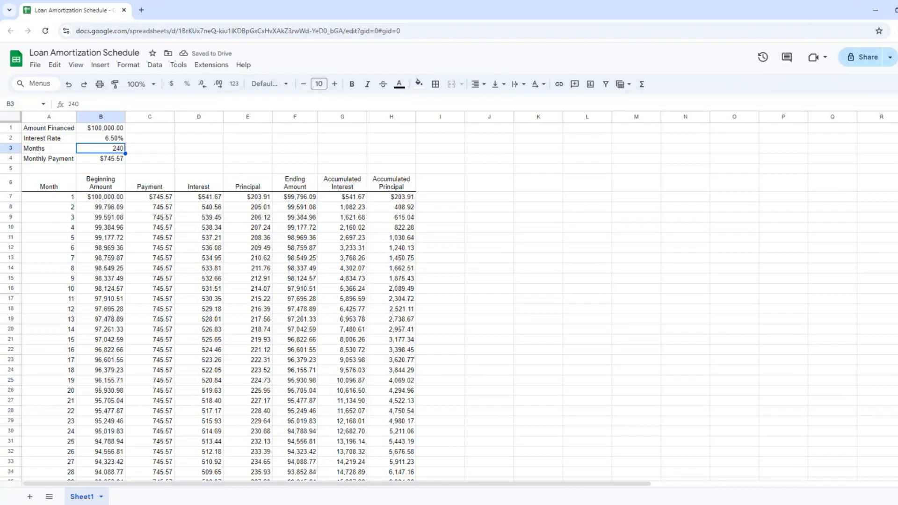
# Examine the ending amount, accumulated interest and accumulated principal at month 240 of the schedule.
pyautogui.click(332, 372)
pyautogui.press('pagedown')
pyautogui.press('pagedown')
pyautogui.press('pagedown')
pyautogui.press('pagedown')
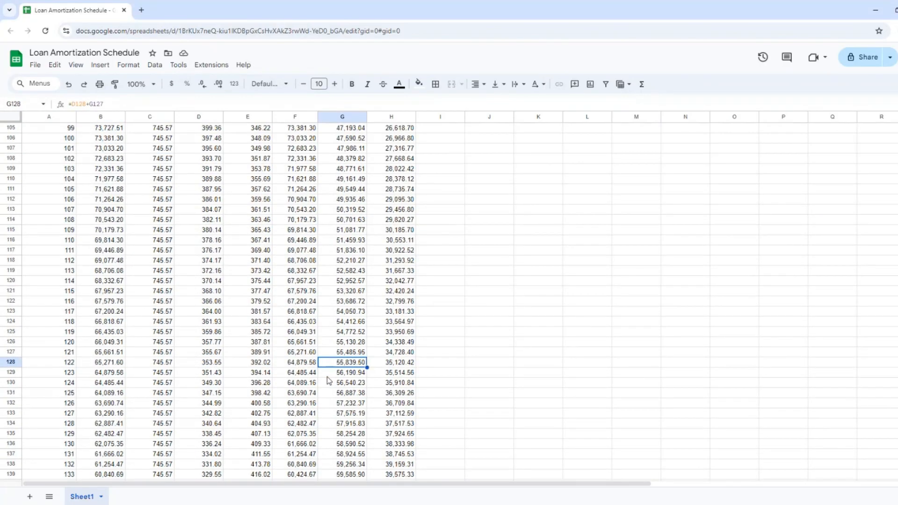
pyautogui.press('pagedown')
pyautogui.press('pagedown')
pyautogui.press('pagedown')
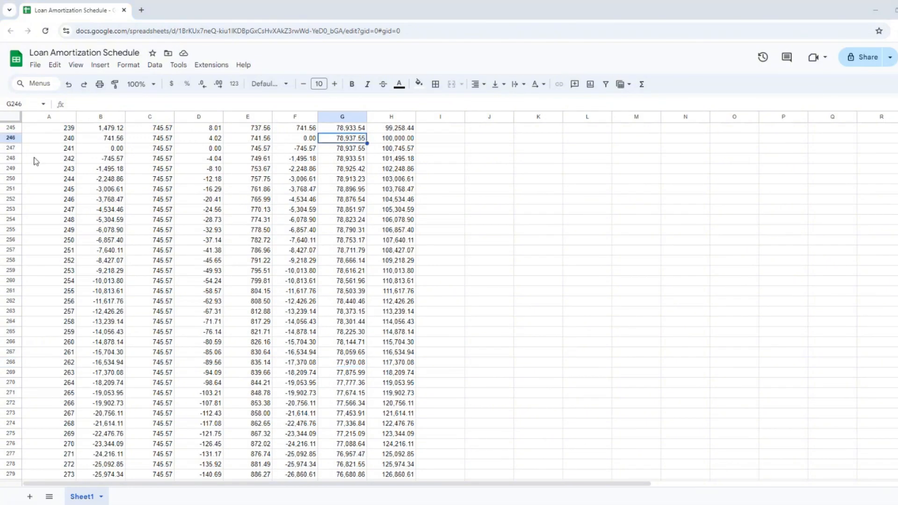
pyautogui.click(329, 182)
pyautogui.hotkey('ctrl', 'Home')
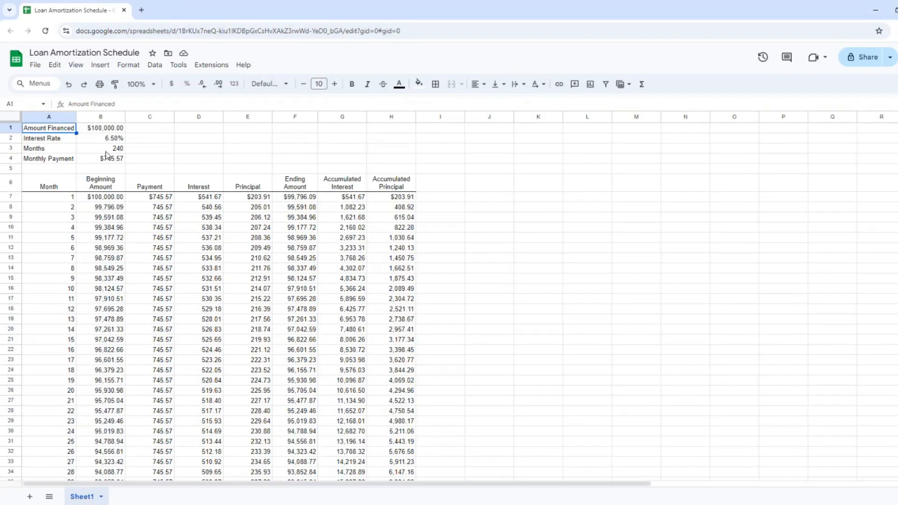
# Set the amount financed in B1 to 30000.
pyautogui.click(95, 130)
pyautogui.write('30000')
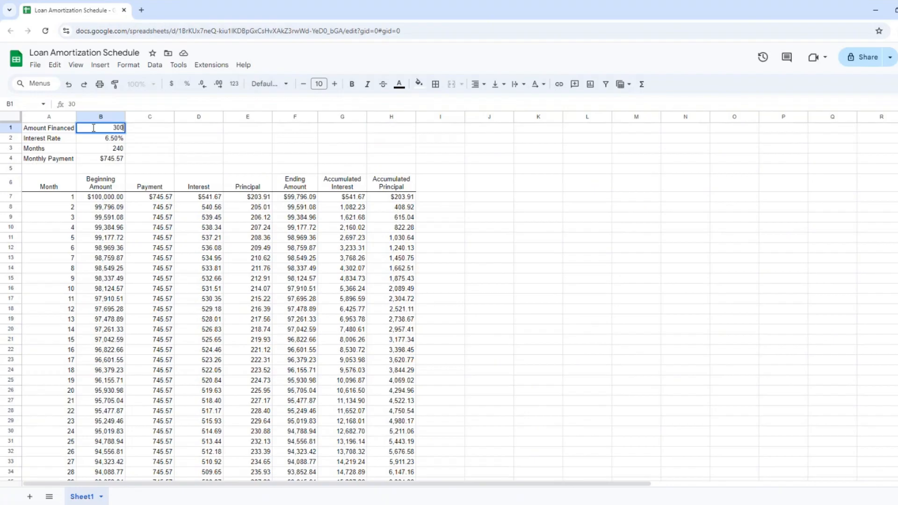
pyautogui.press('Return')
# Set the number of months in B3 to 60 and check the accumulated interest at month 60.
pyautogui.click(111, 149)
pyautogui.write('60')
pyautogui.press('Return')
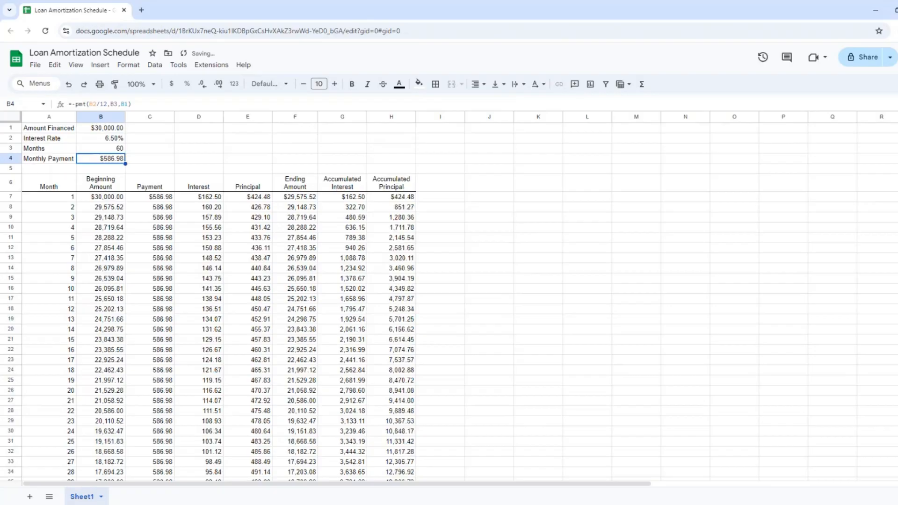
pyautogui.click(333, 379)
pyautogui.scroll(-12, 333, 380)
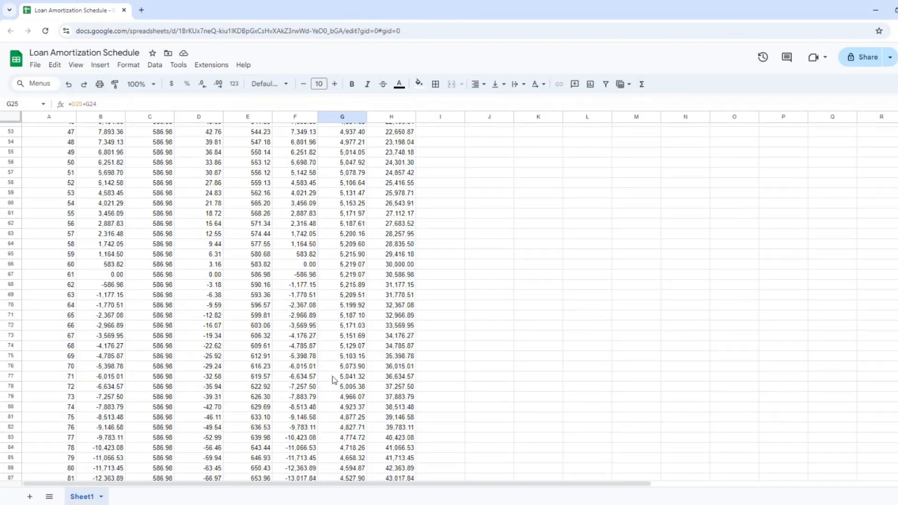
pyautogui.scroll(5, 334, 379)
pyautogui.click(335, 362)
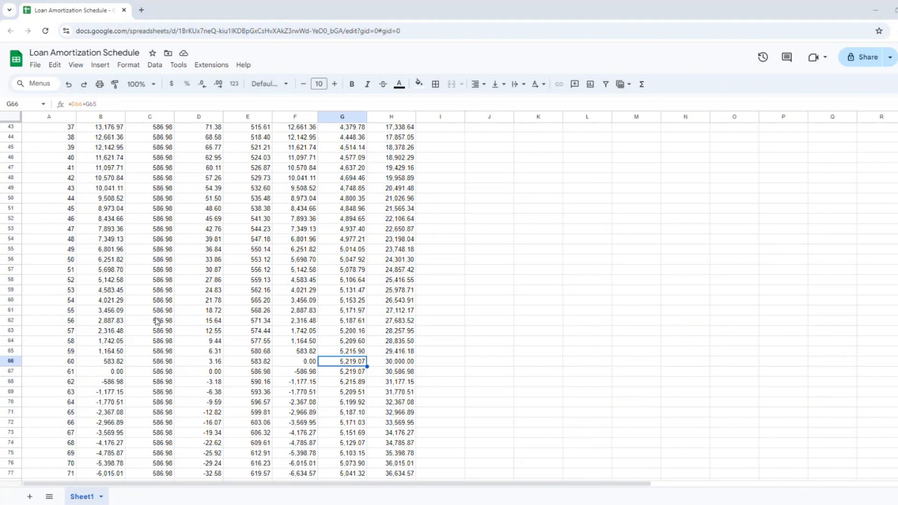
# Override the scheduled payments with 1500 for month 20, 1200 for month 22 and 1000 for month 24.
pyautogui.scroll(10, 181, 355)
pyautogui.click(164, 393)
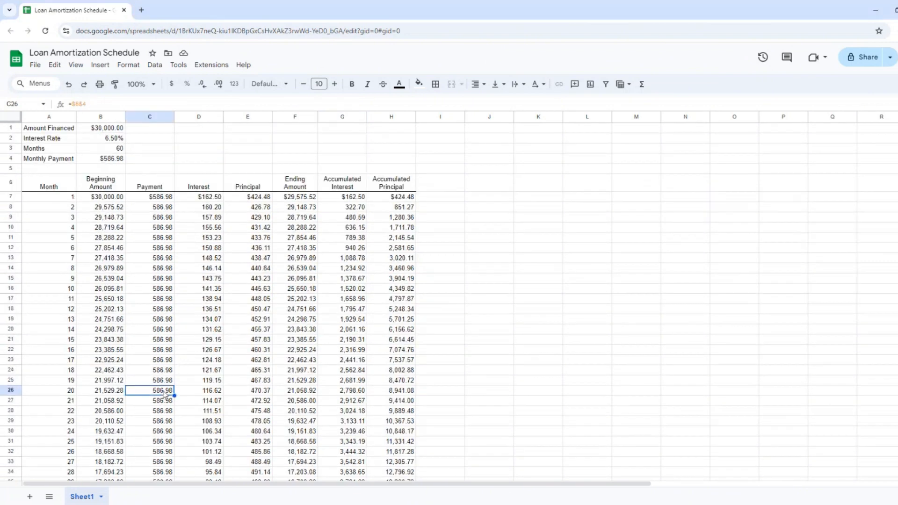
pyautogui.write('1500')
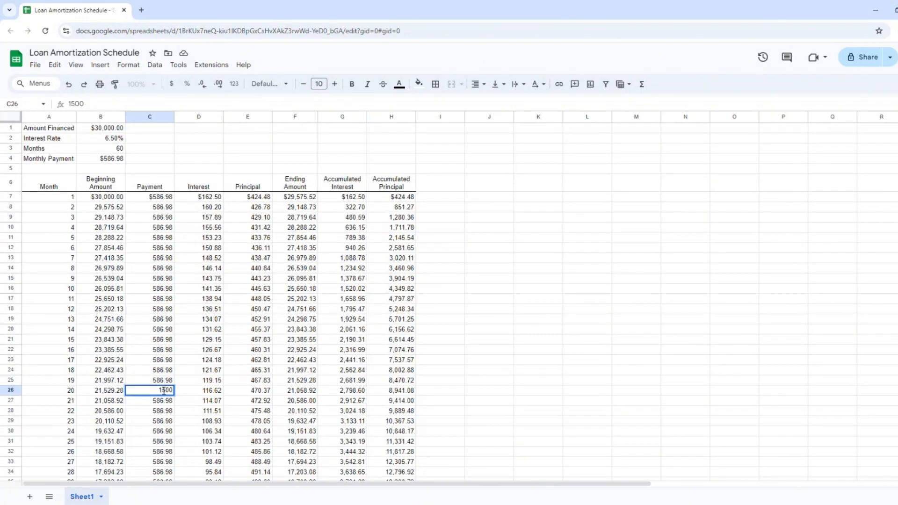
pyautogui.press('Return')
pyautogui.click(158, 411)
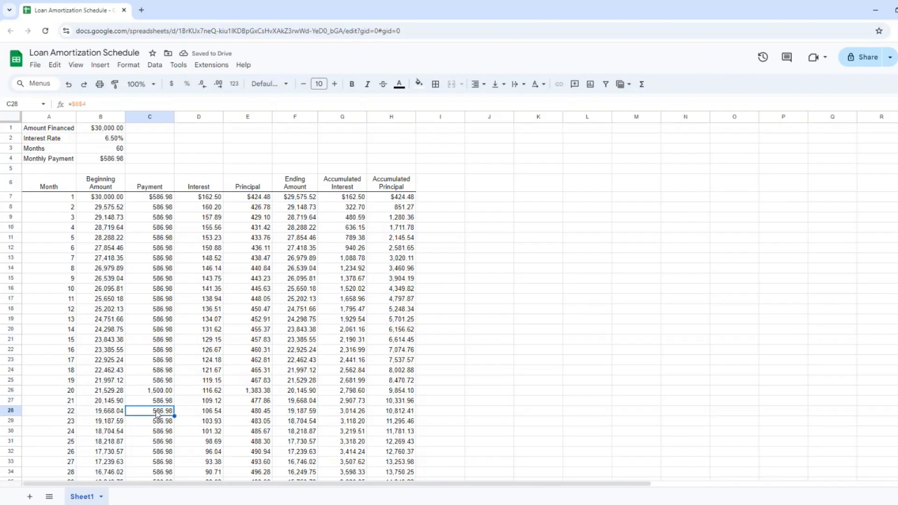
pyautogui.write('1200')
pyautogui.press('Return')
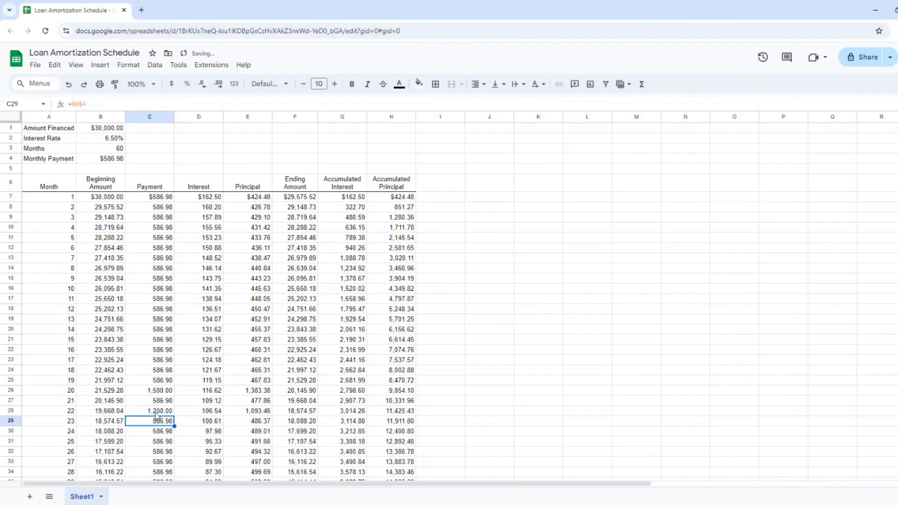
pyautogui.click(154, 434)
pyautogui.write('1000')
pyautogui.press('Return')
# Examine the Ending Amount column to find the month in which the loan is paid off.
pyautogui.scroll(-6, 156, 434)
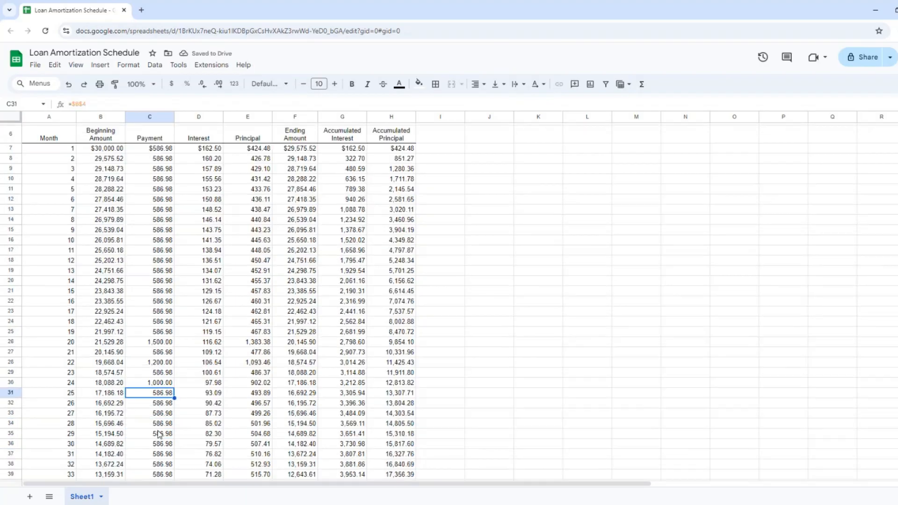
pyautogui.scroll(-5, 159, 434)
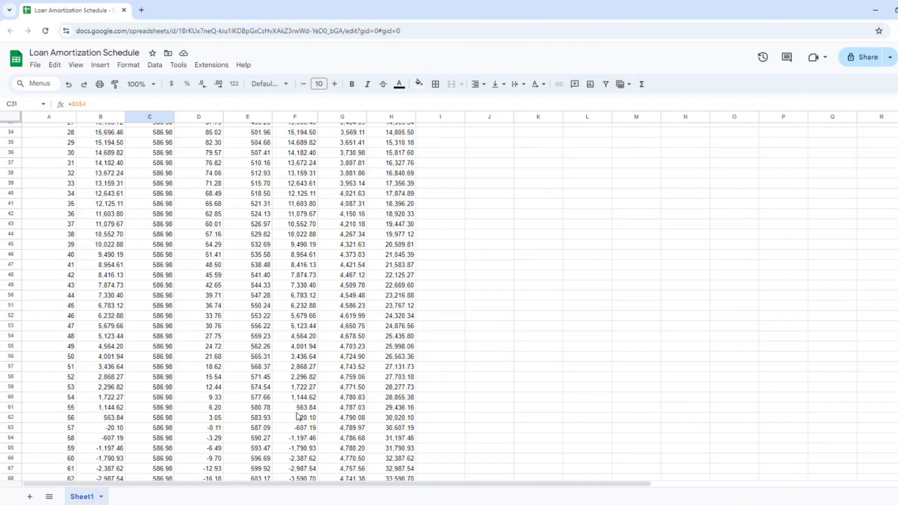
pyautogui.click(298, 410)
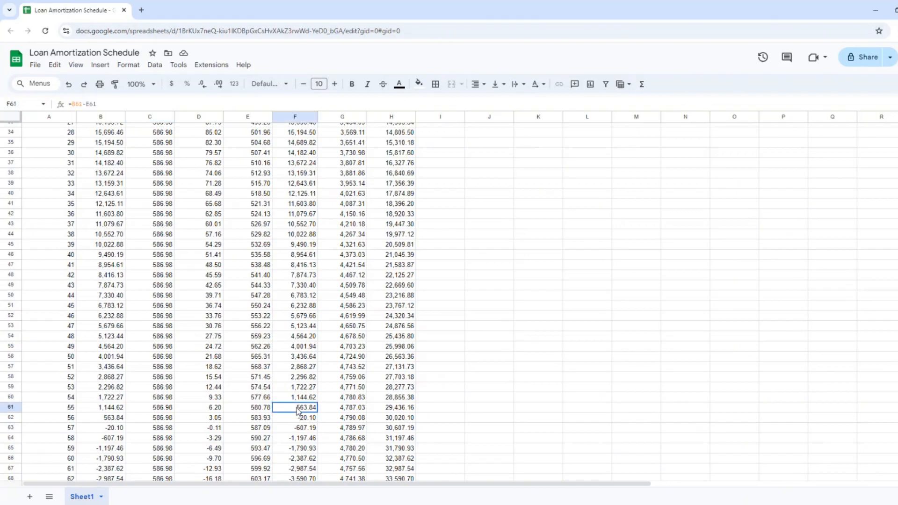